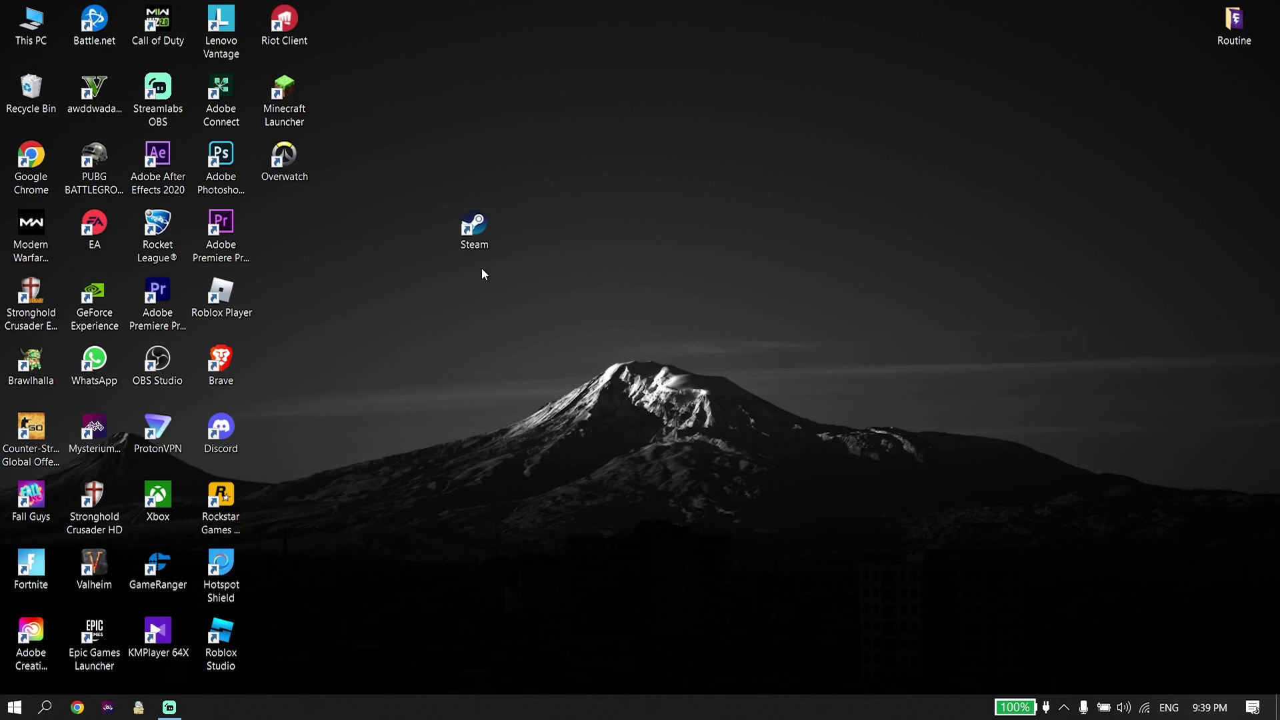
Step: Open the performance options for visual effects from This PC's advanced system settings and move the dialog clear of System Properties
right_click(41, 42)
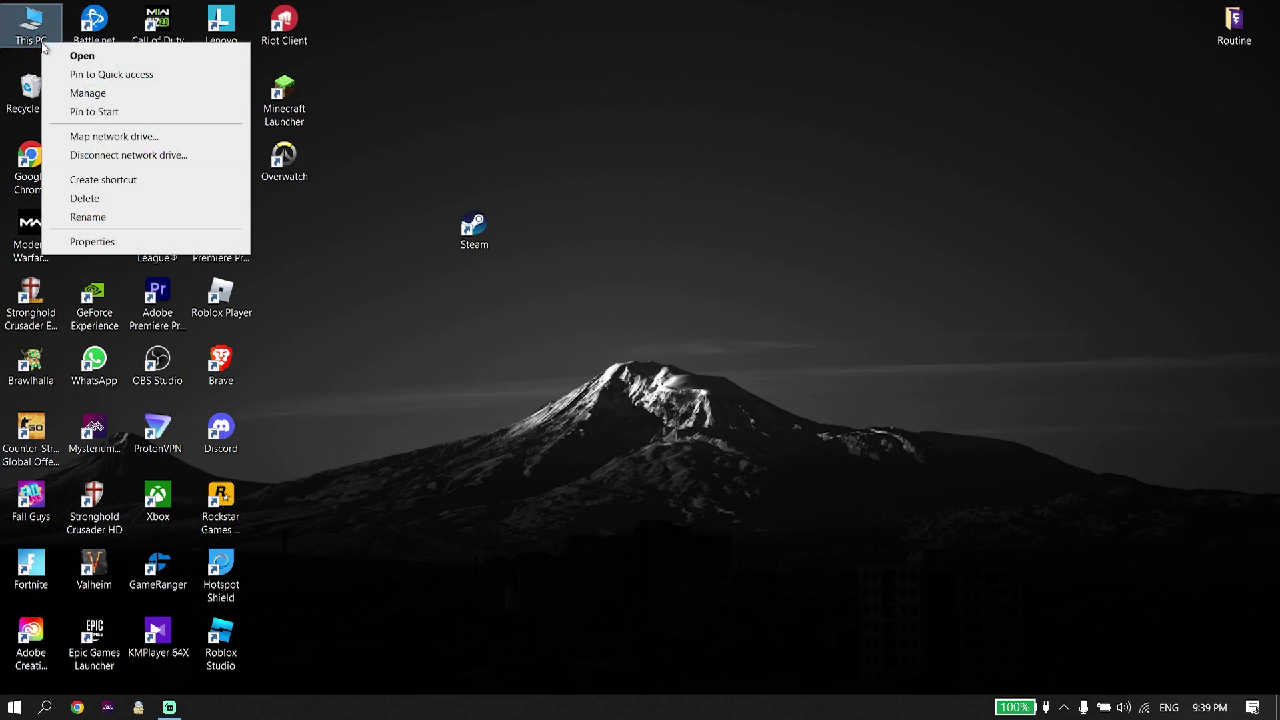
click(98, 244)
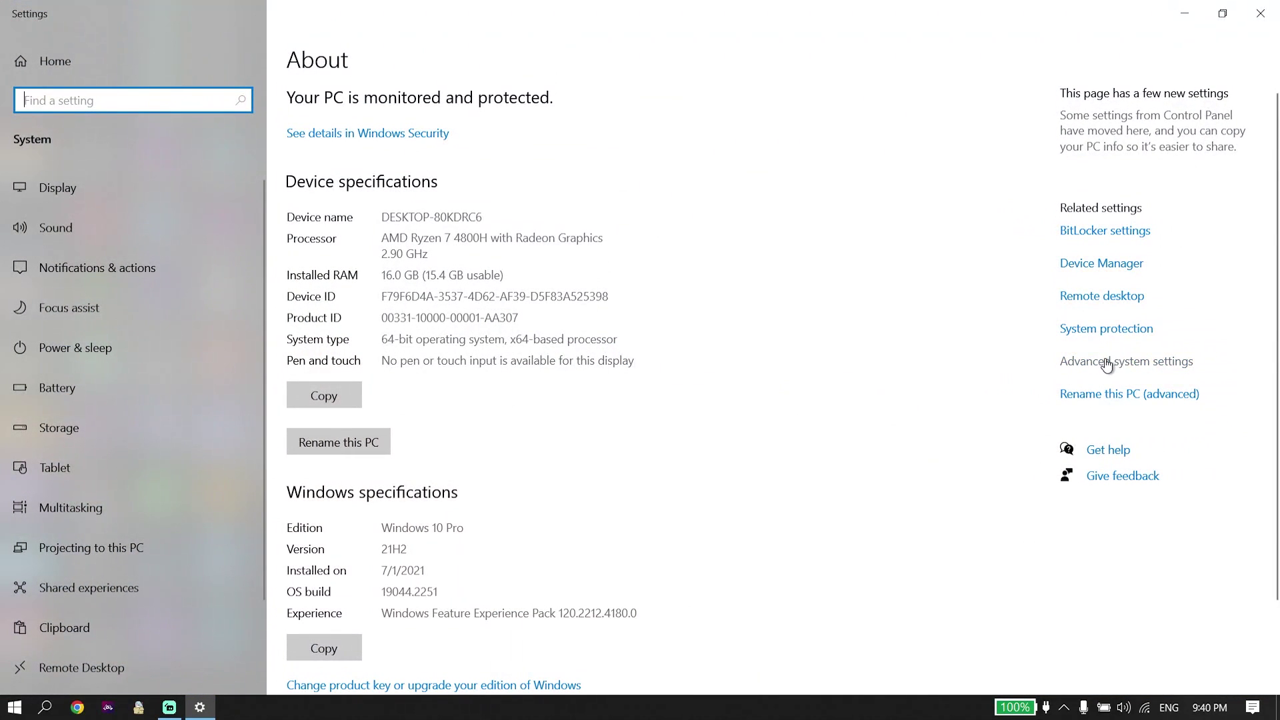
click(1127, 365)
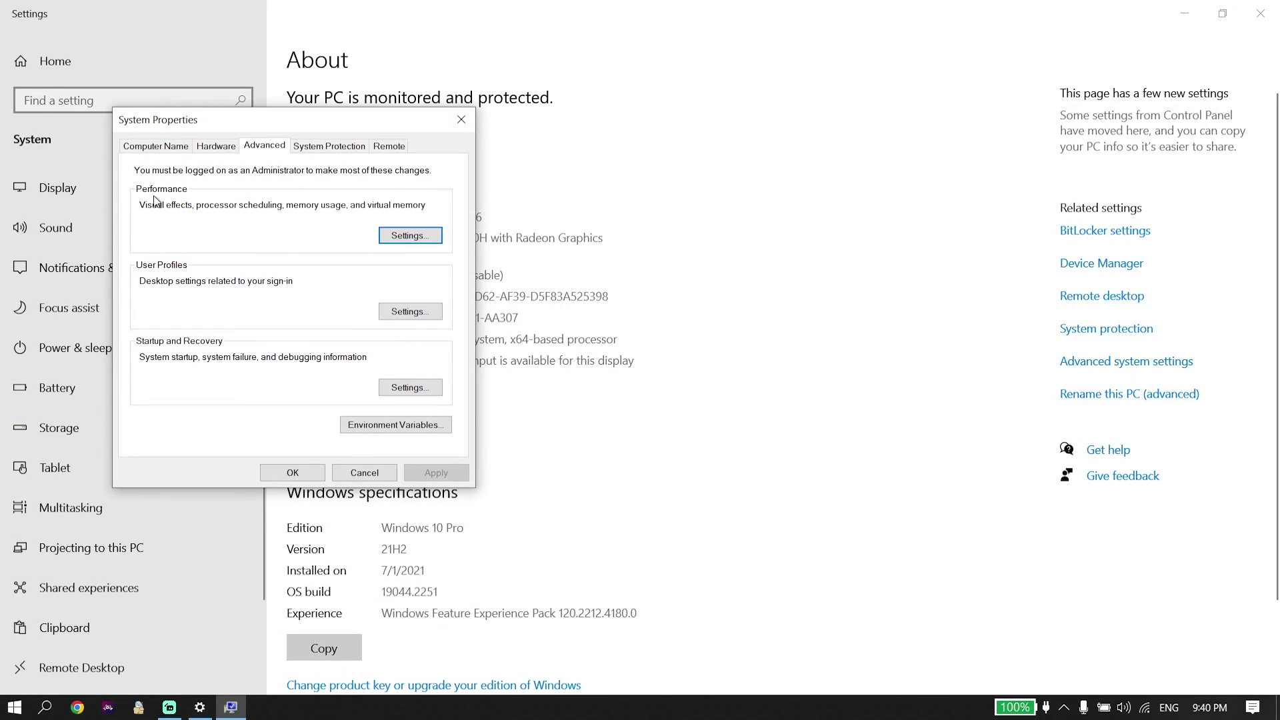
click(400, 238)
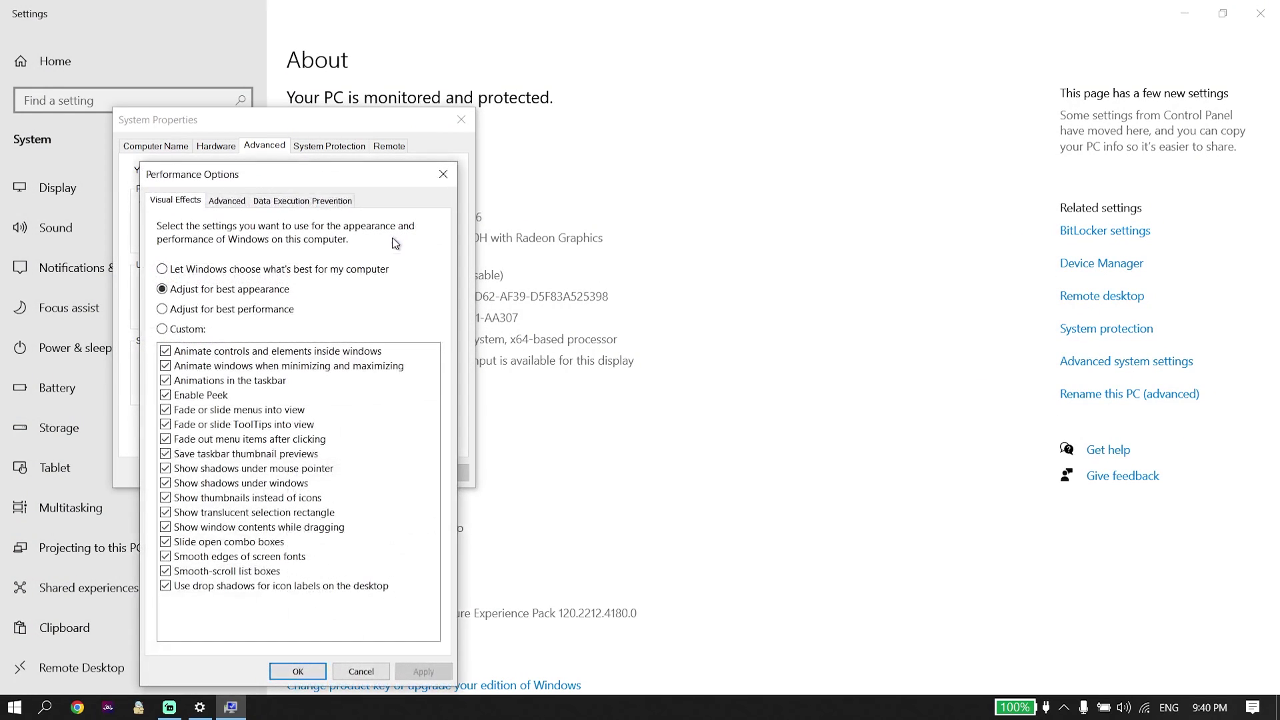
drag(213, 174, 682, 121)
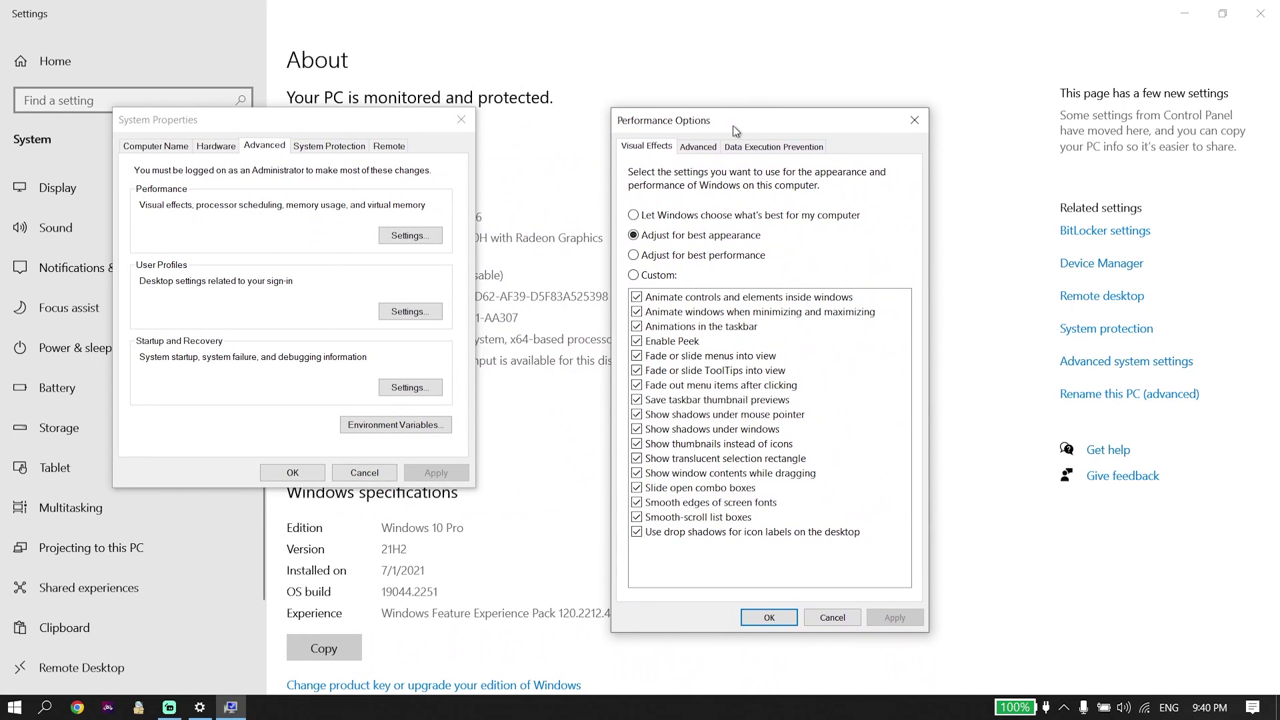
Step: Select Adjust for best performance for the visual effects, then dismiss the performance options, System Properties and Settings
click(633, 256)
click(914, 120)
click(467, 122)
click(1260, 13)
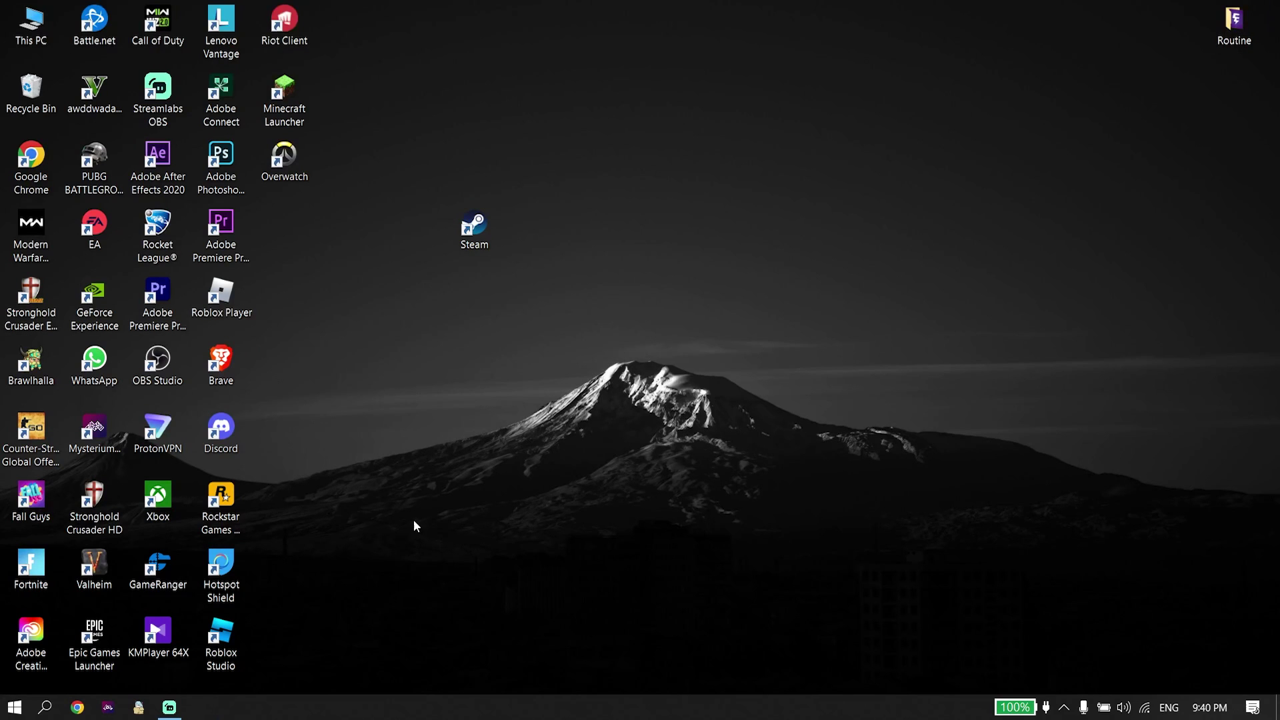
Step: Review the available power plans through the additional power settings of Power & sleep, then return to the desktop
click(44, 707)
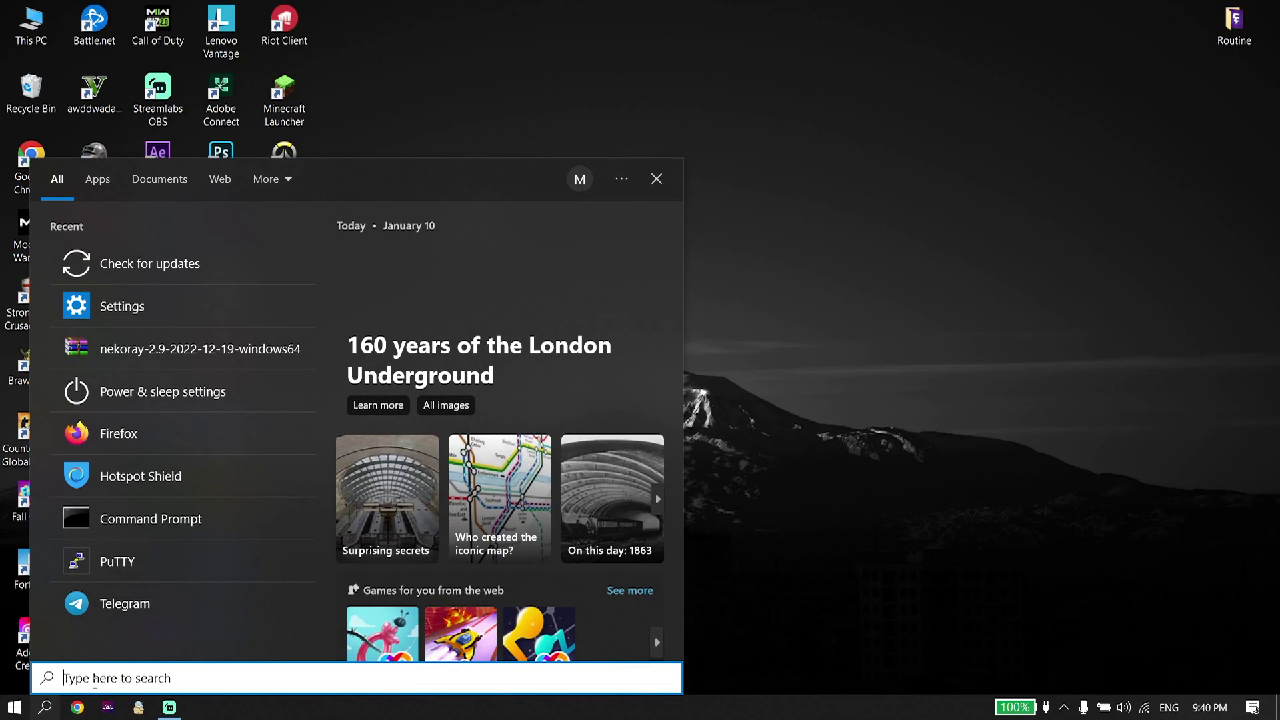
text(sett)
click(174, 238)
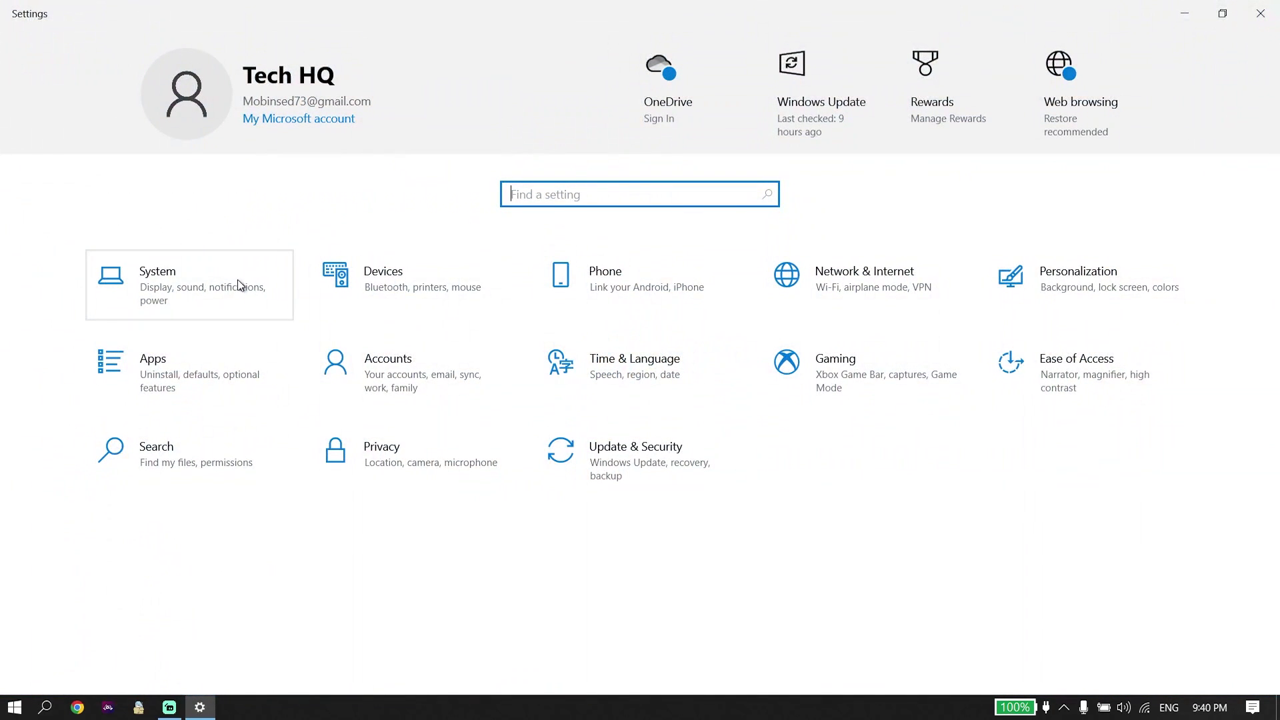
click(210, 276)
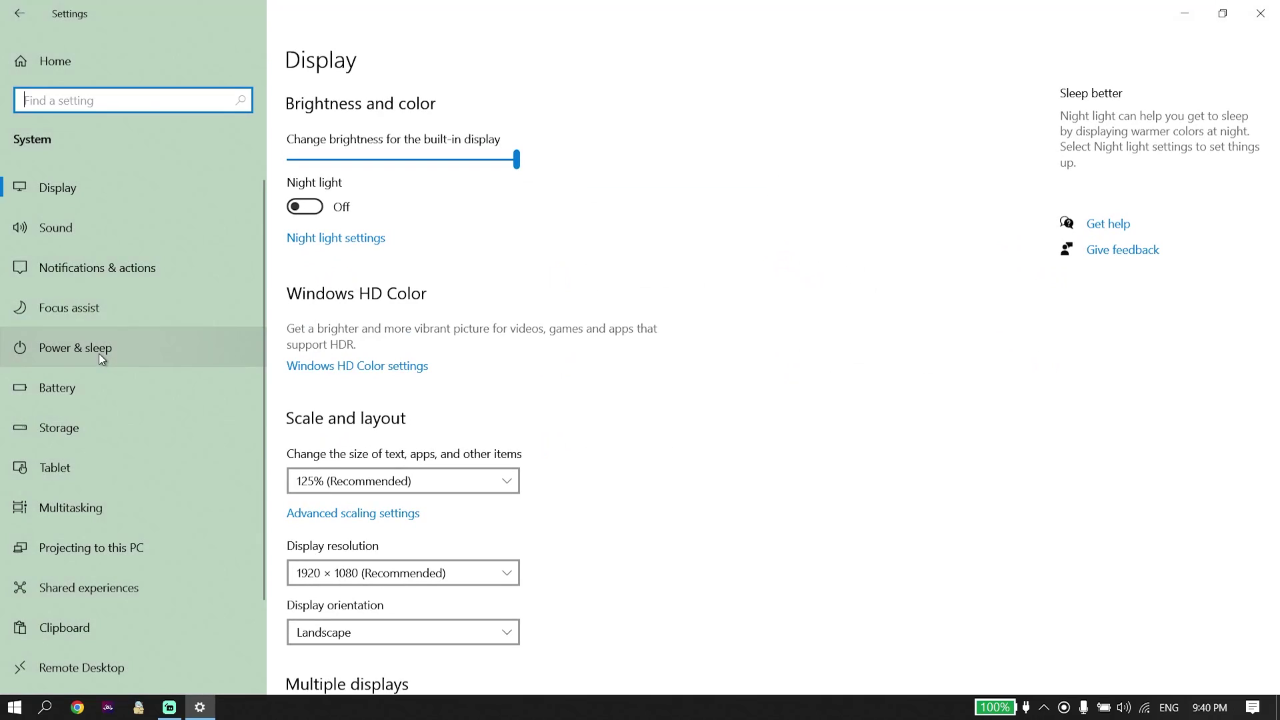
click(99, 352)
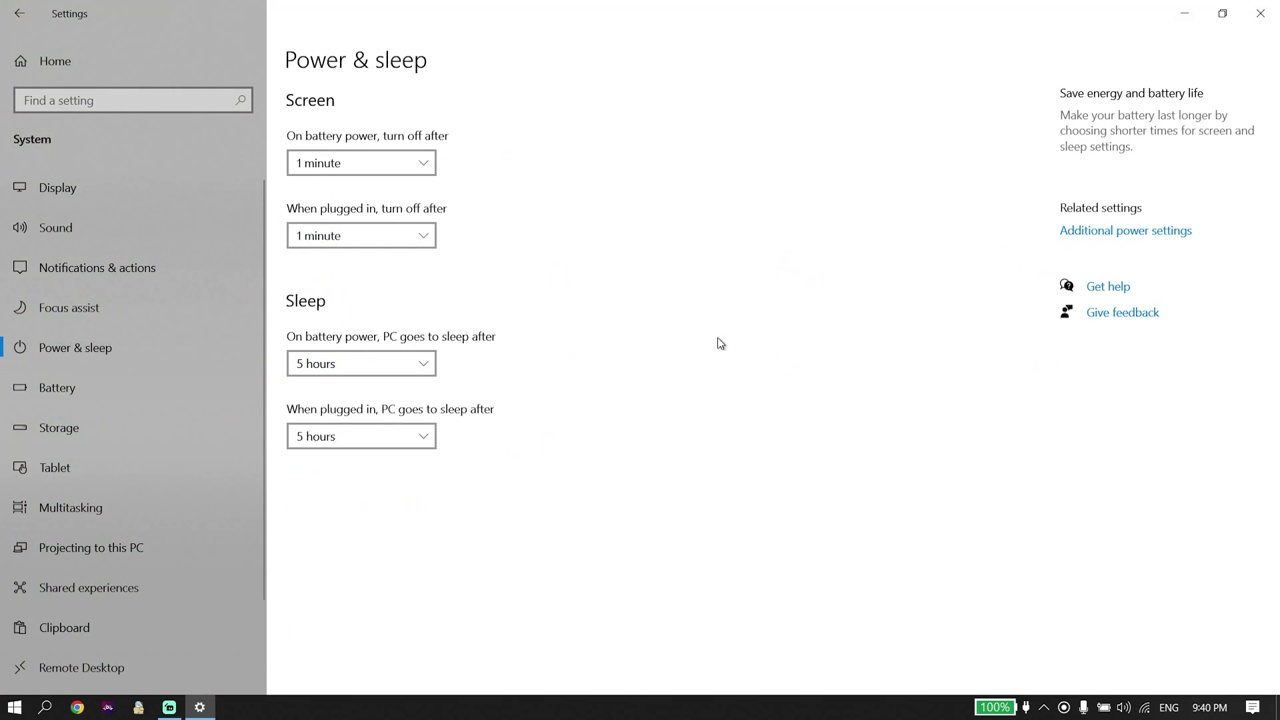
click(1173, 231)
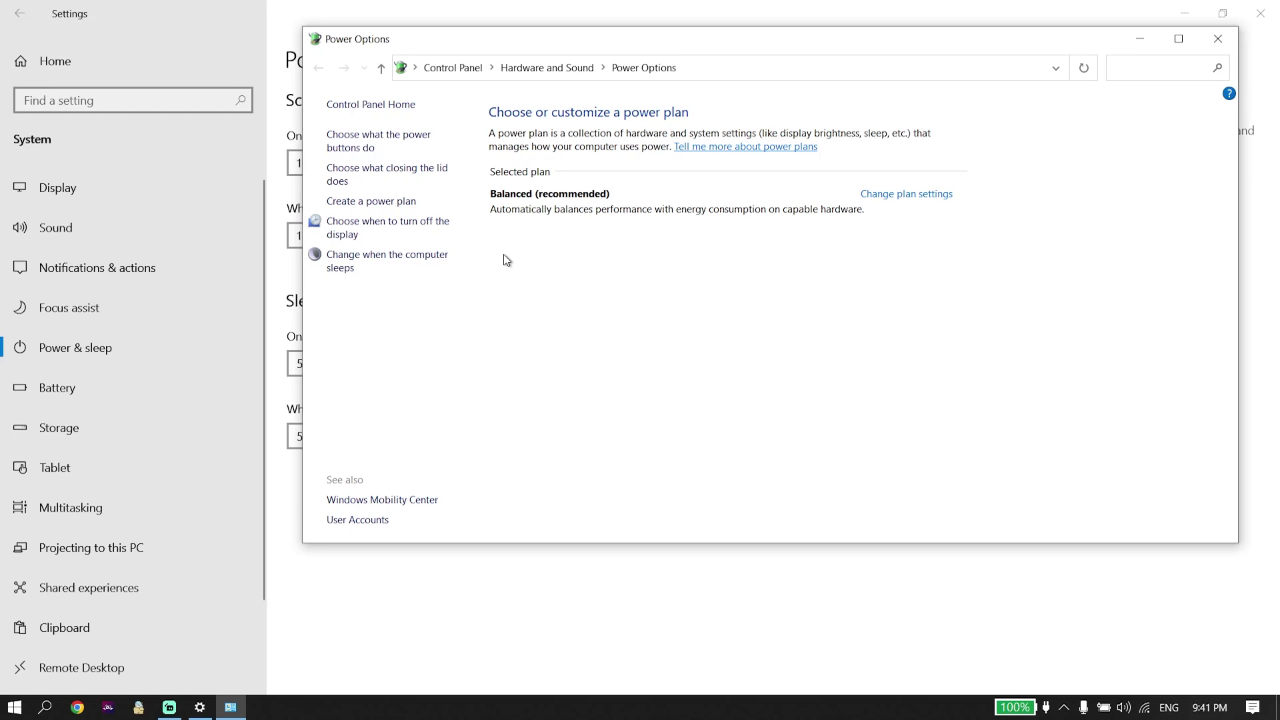
click(1218, 38)
click(1184, 14)
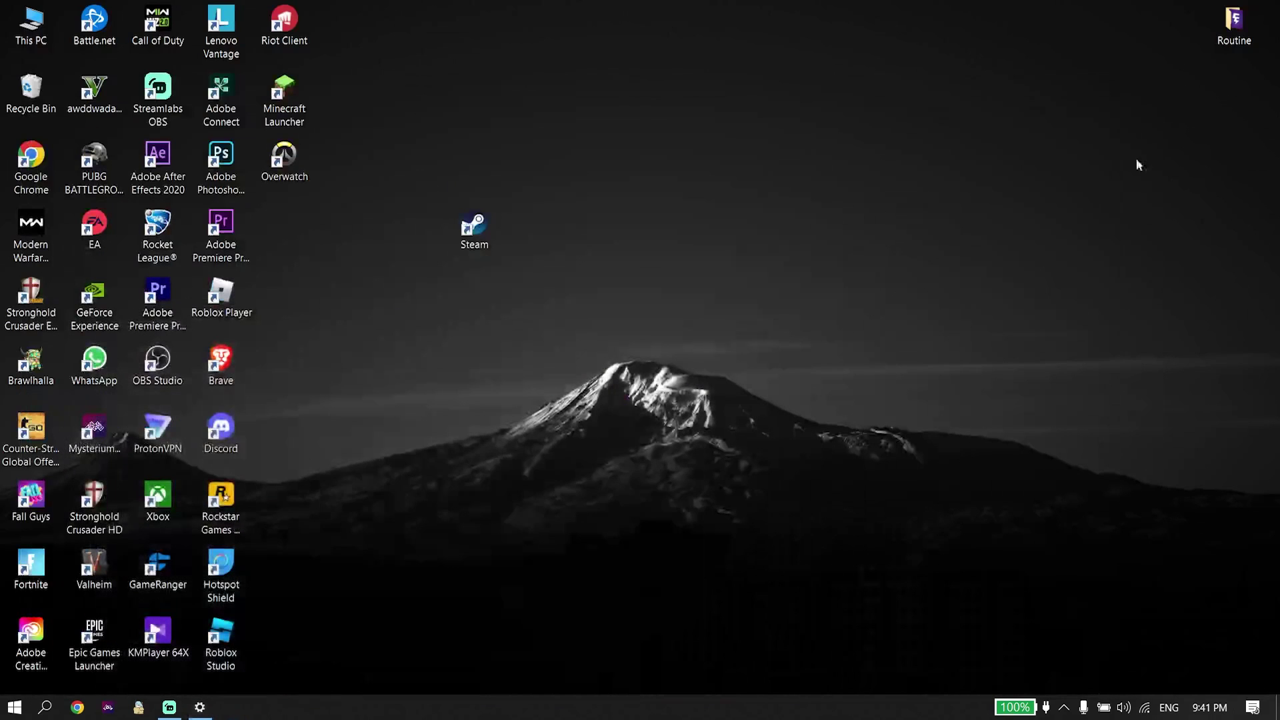
Step: Set the battery's plugged-in power mode to Best performance
click(1103, 705)
mouse_move(1239, 585)
mouse_down()
mouse_move(969, 586)
mouse_move(1250, 591)
mouse_up()
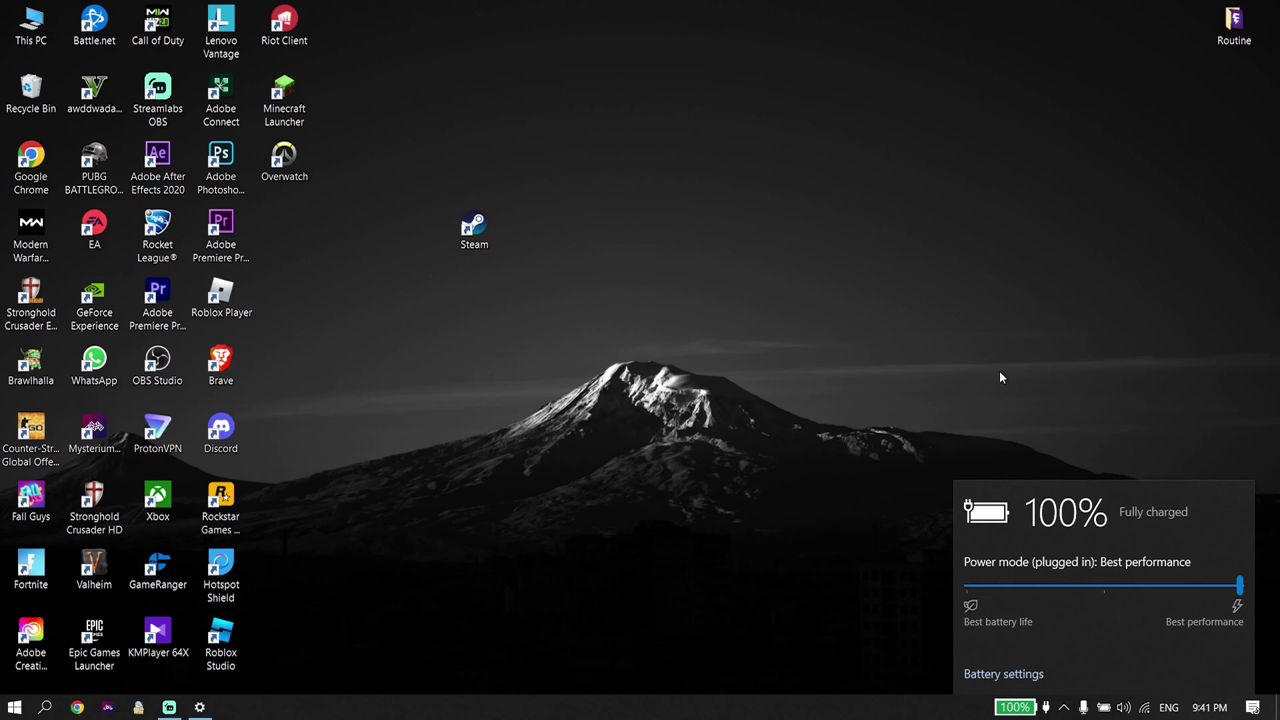
click(940, 397)
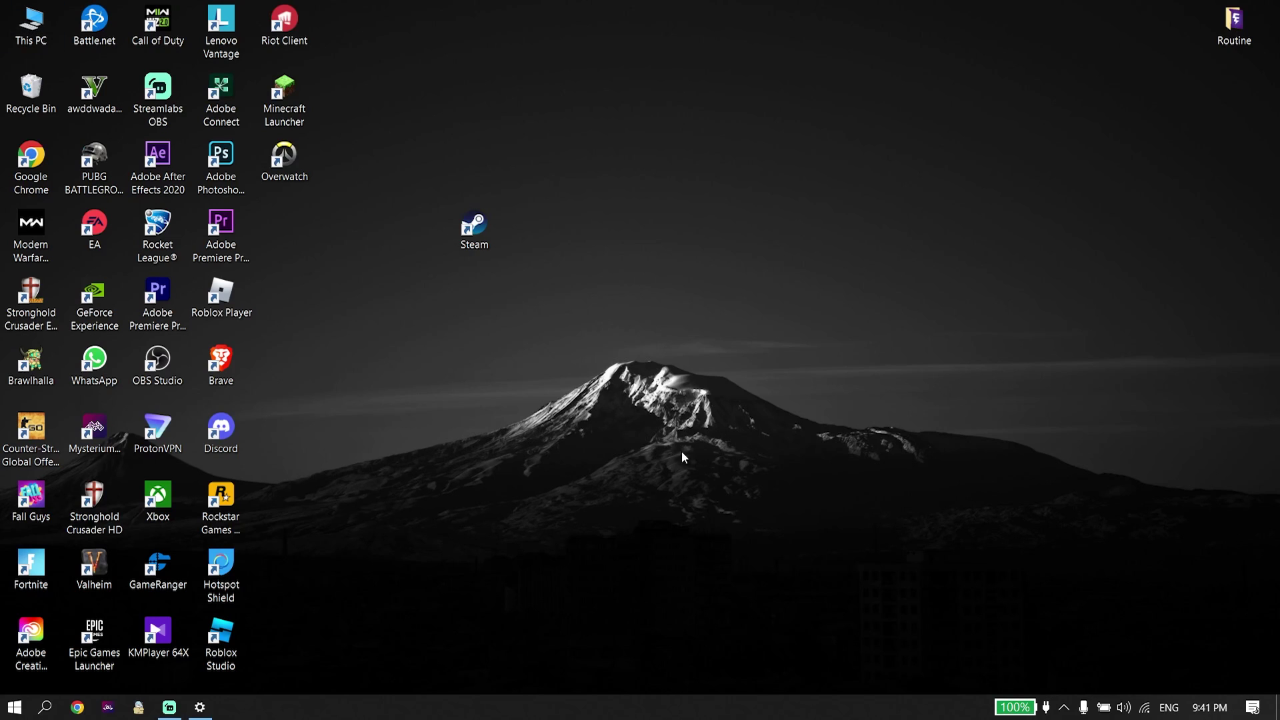
Step: Go to the Gaming category in Windows Settings and make sure Xbox Game Bar is switched off
click(45, 707)
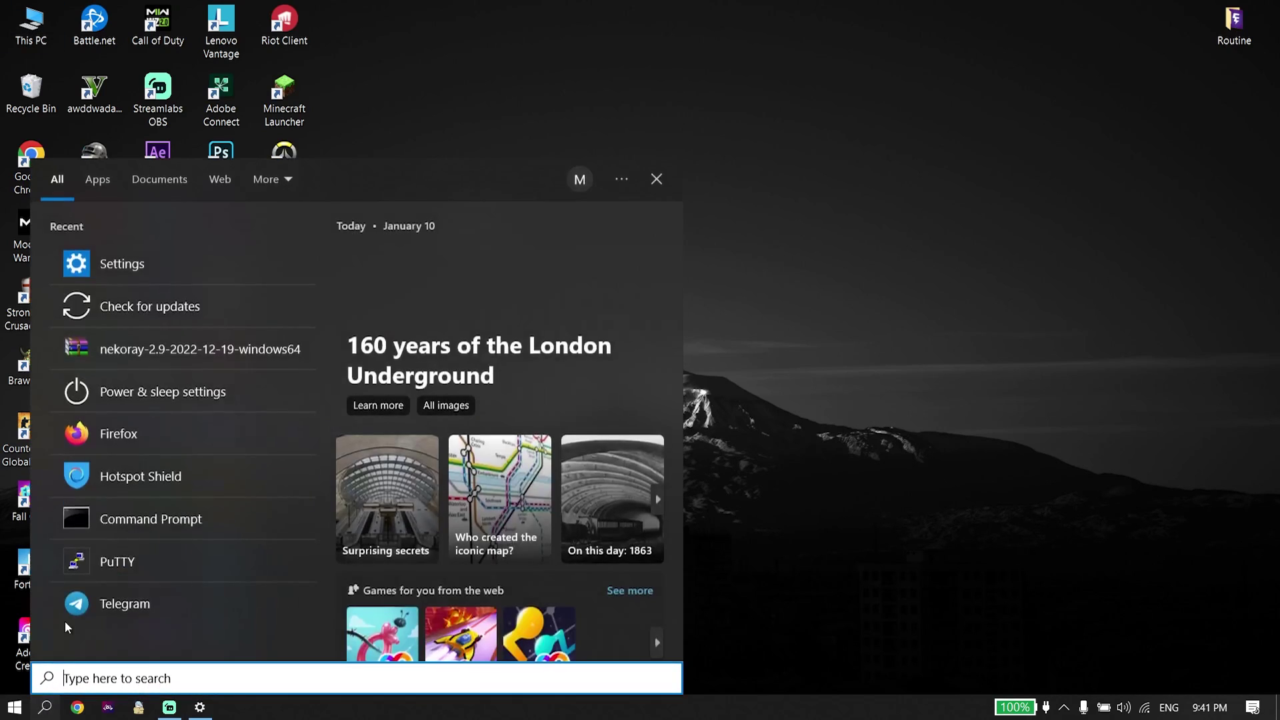
click(151, 273)
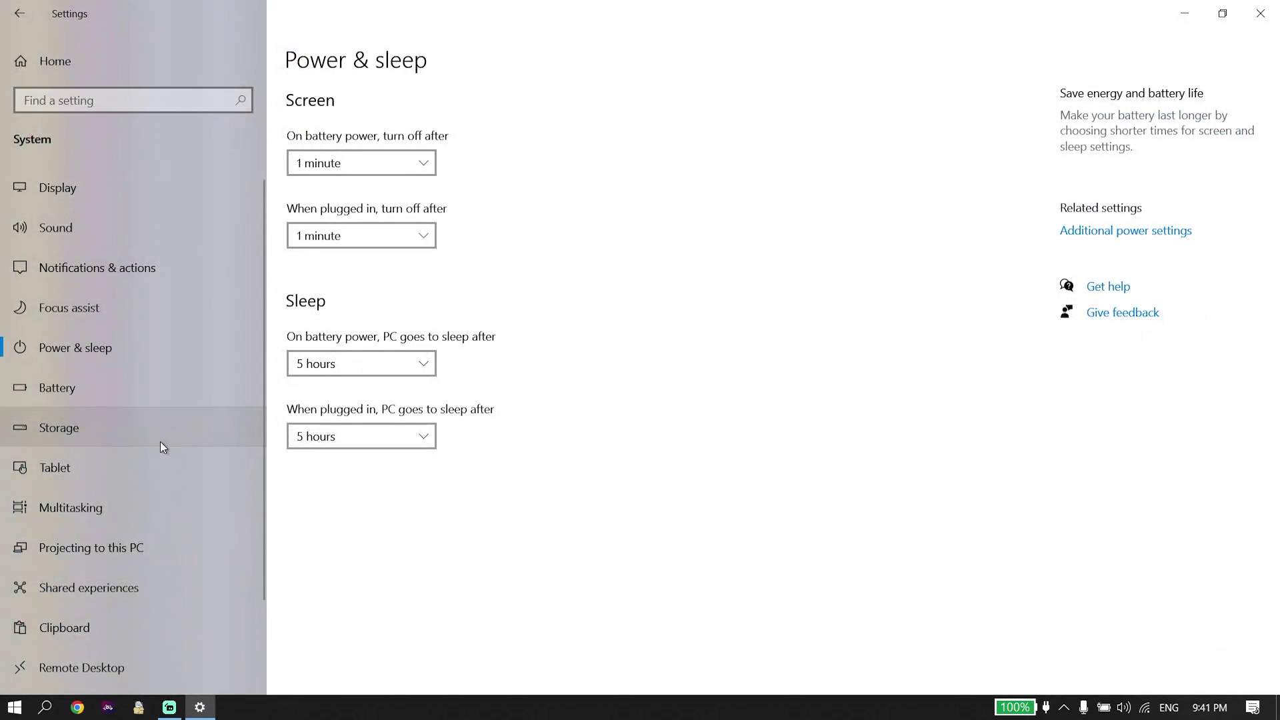
click(19, 13)
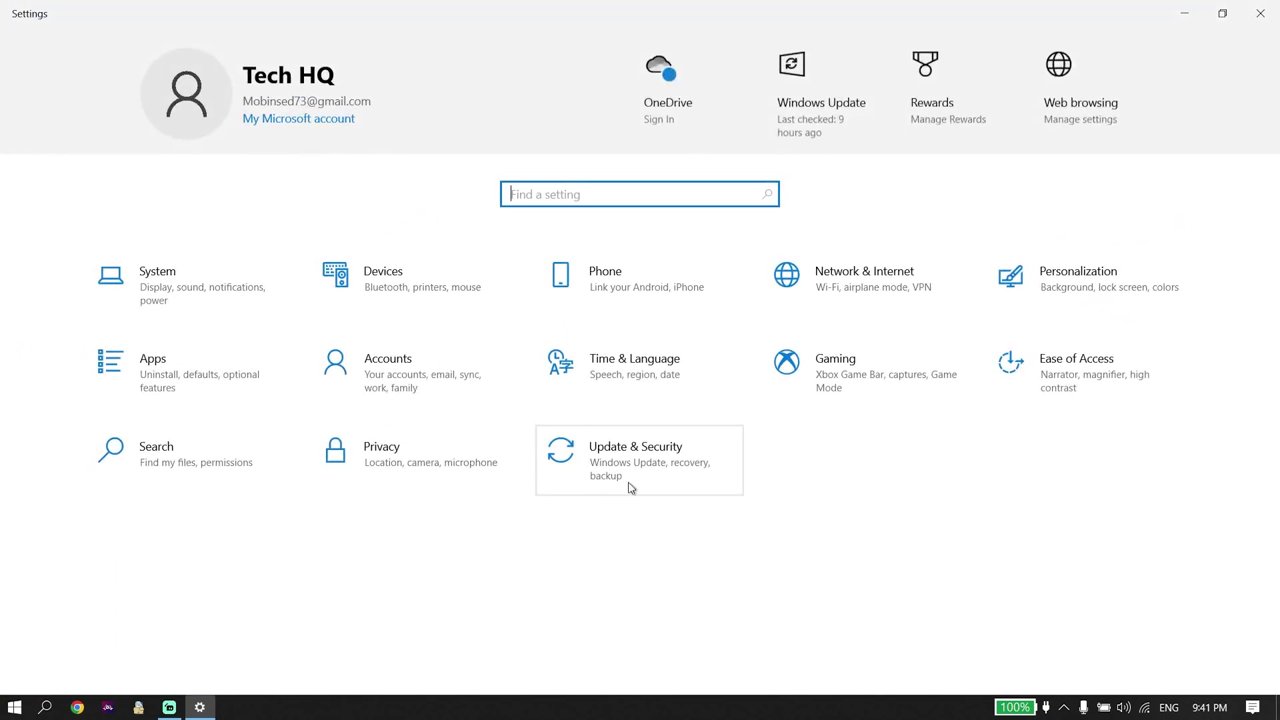
click(879, 374)
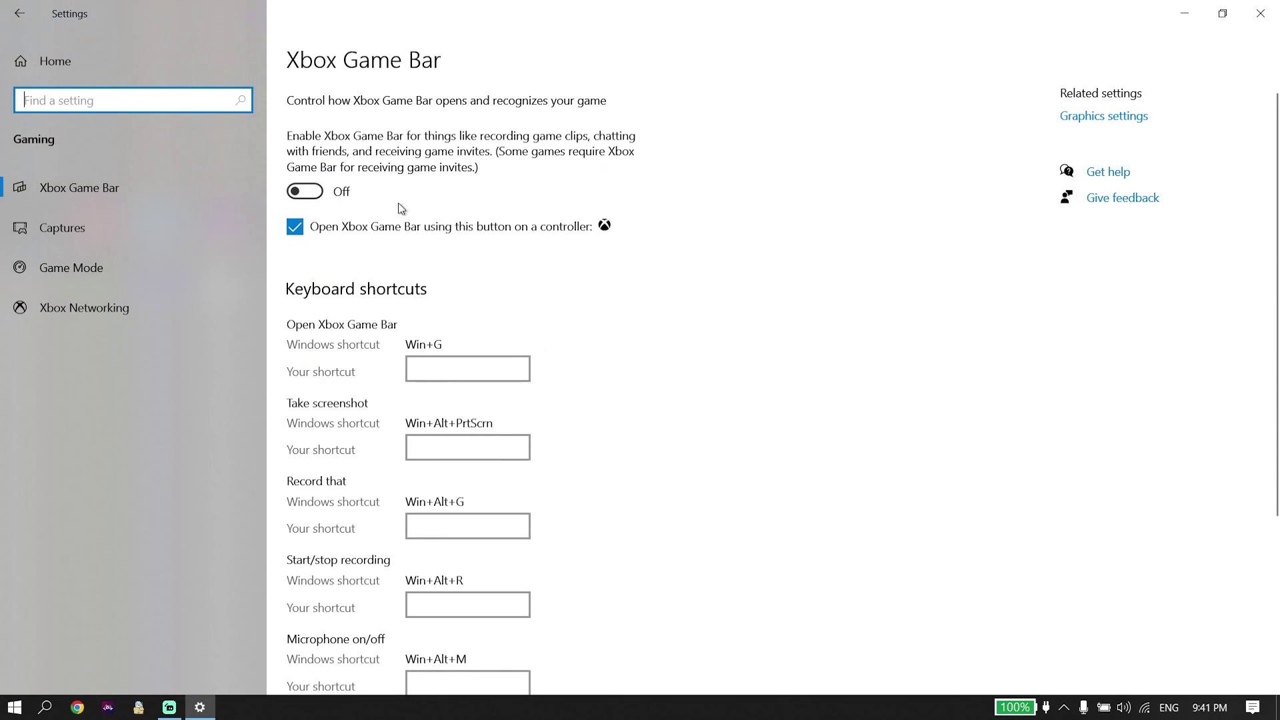
click(332, 198)
click(329, 201)
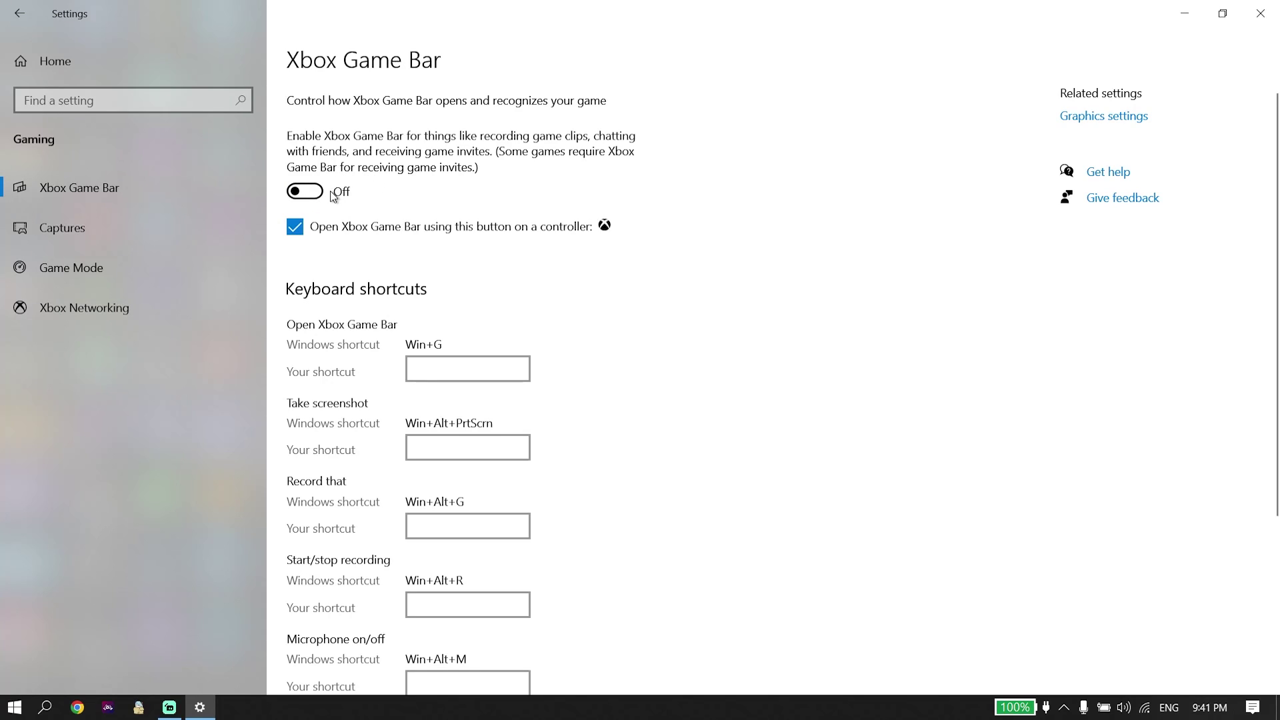
Step: Make sure Game Mode is switched on in the Gaming settings, then close Settings
click(165, 261)
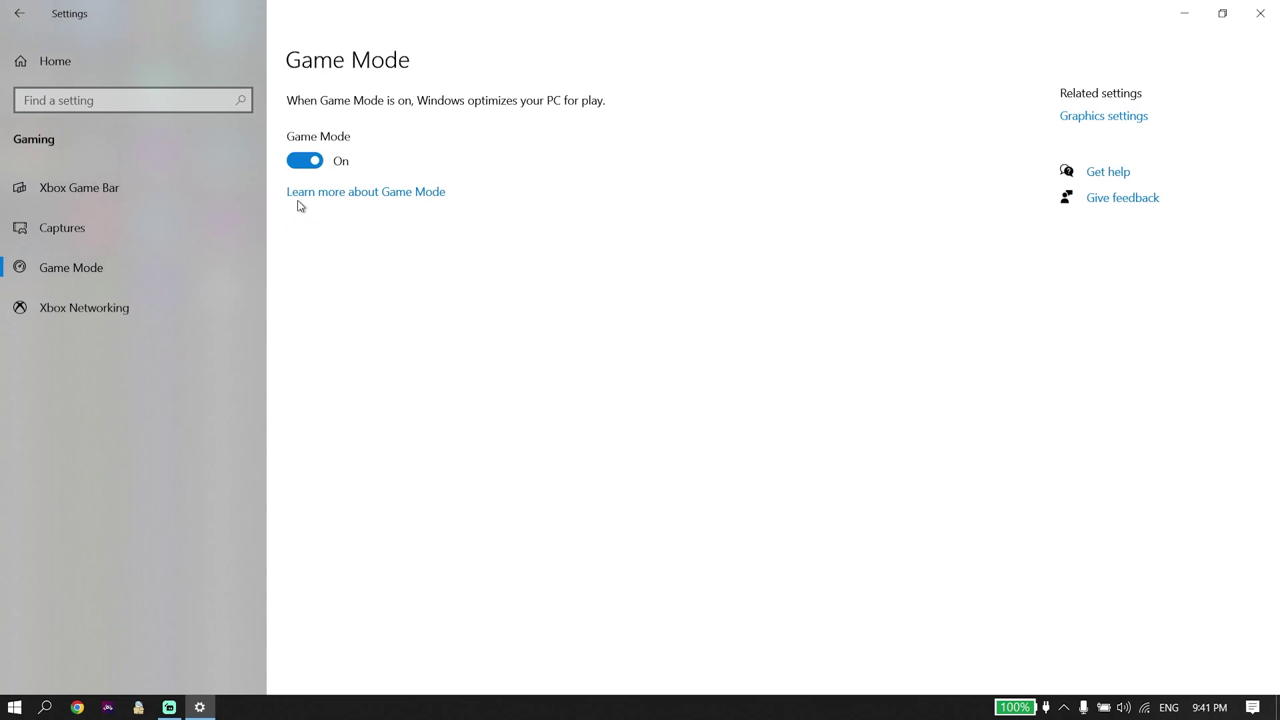
click(317, 161)
click(318, 164)
click(1266, 14)
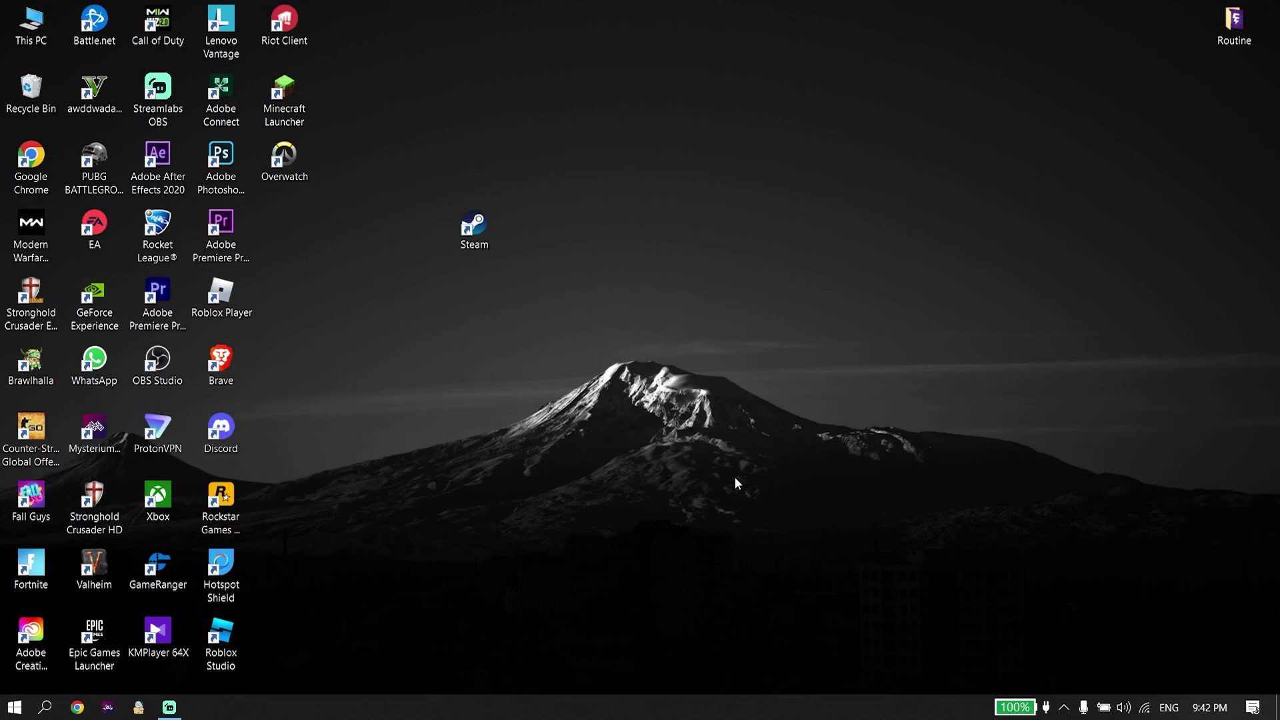
Step: Open Task Manager and end the Battle.net Update Agent (32 bit) background process
right_click(761, 701)
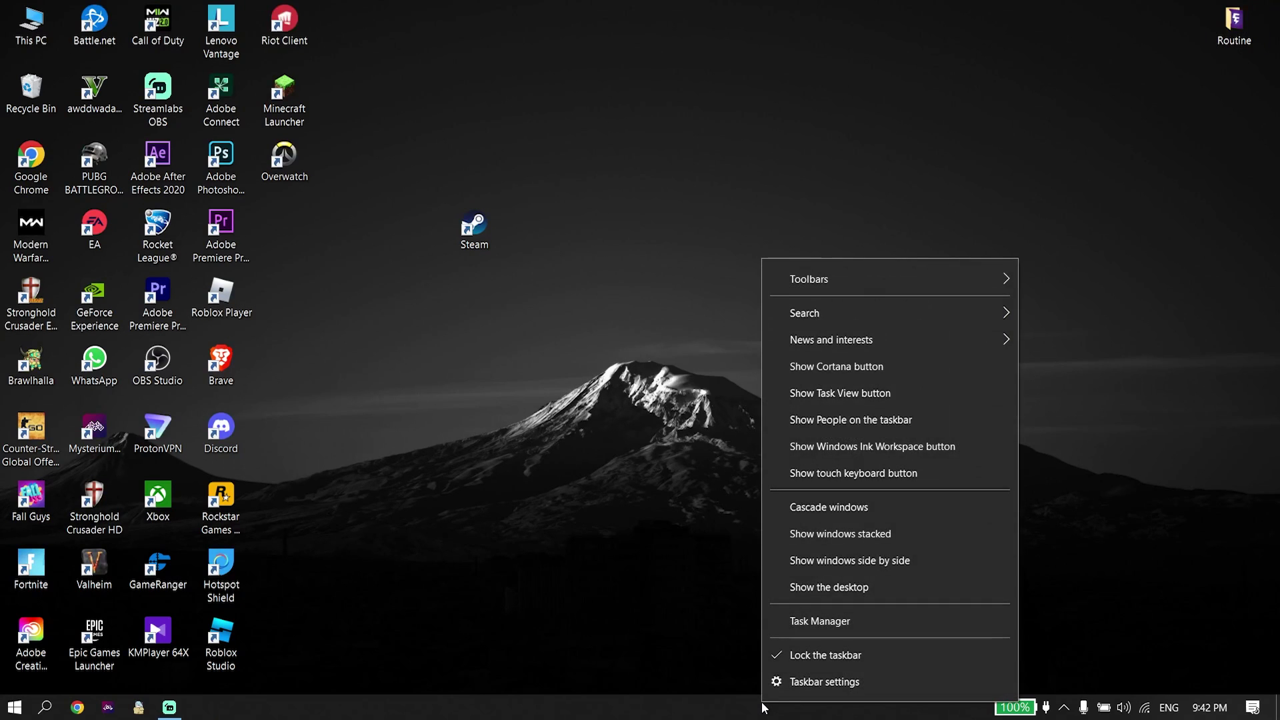
click(790, 623)
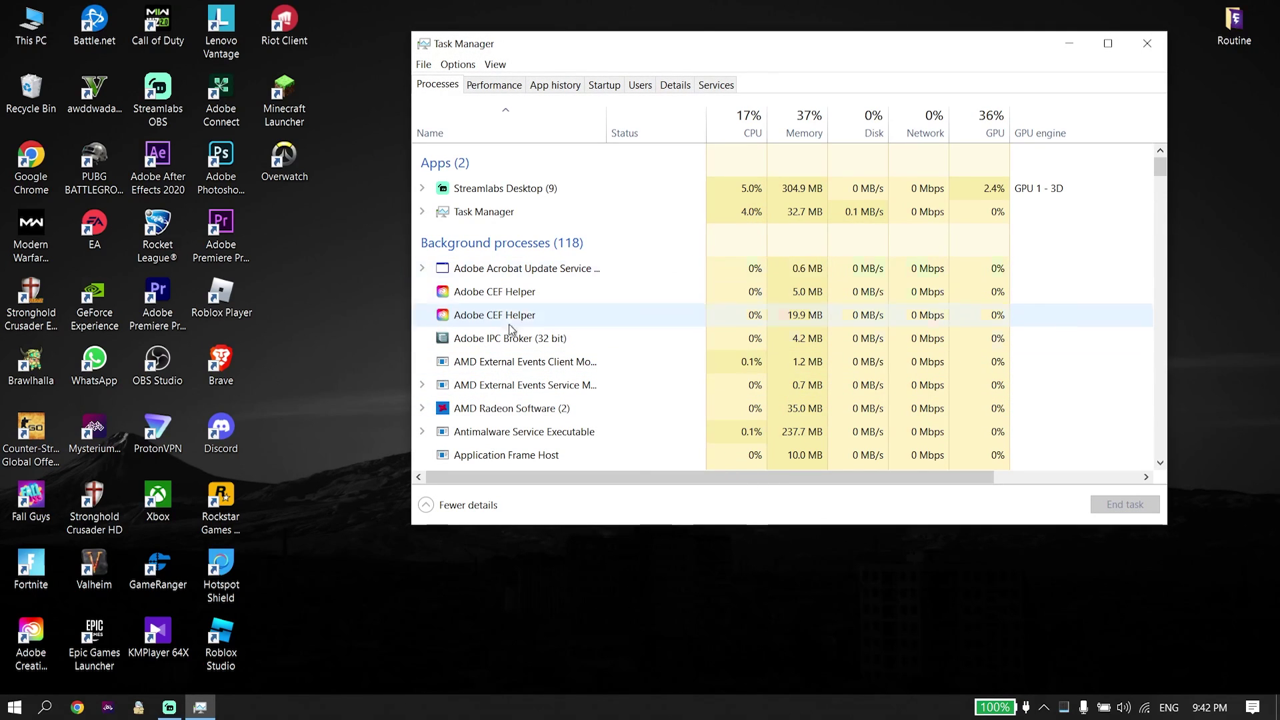
scroll(539, 394, down, 1)
scroll(538, 395, down, 7)
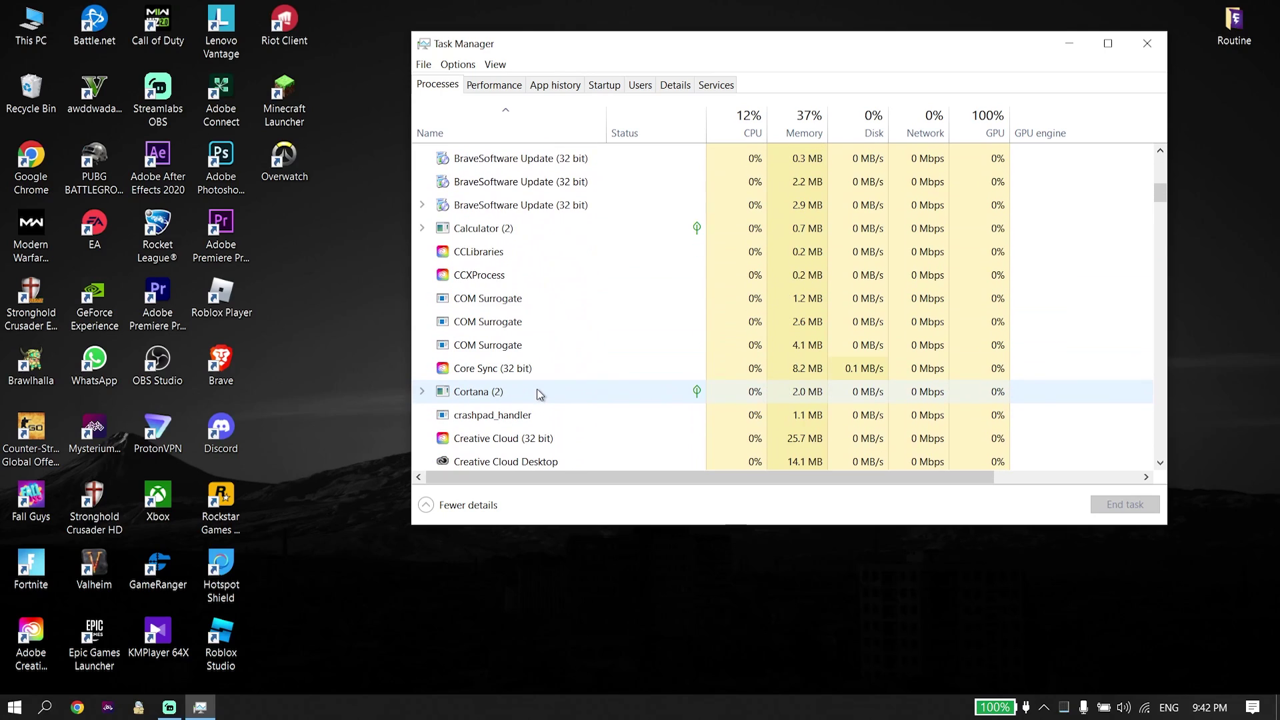
scroll(561, 356, up, 3)
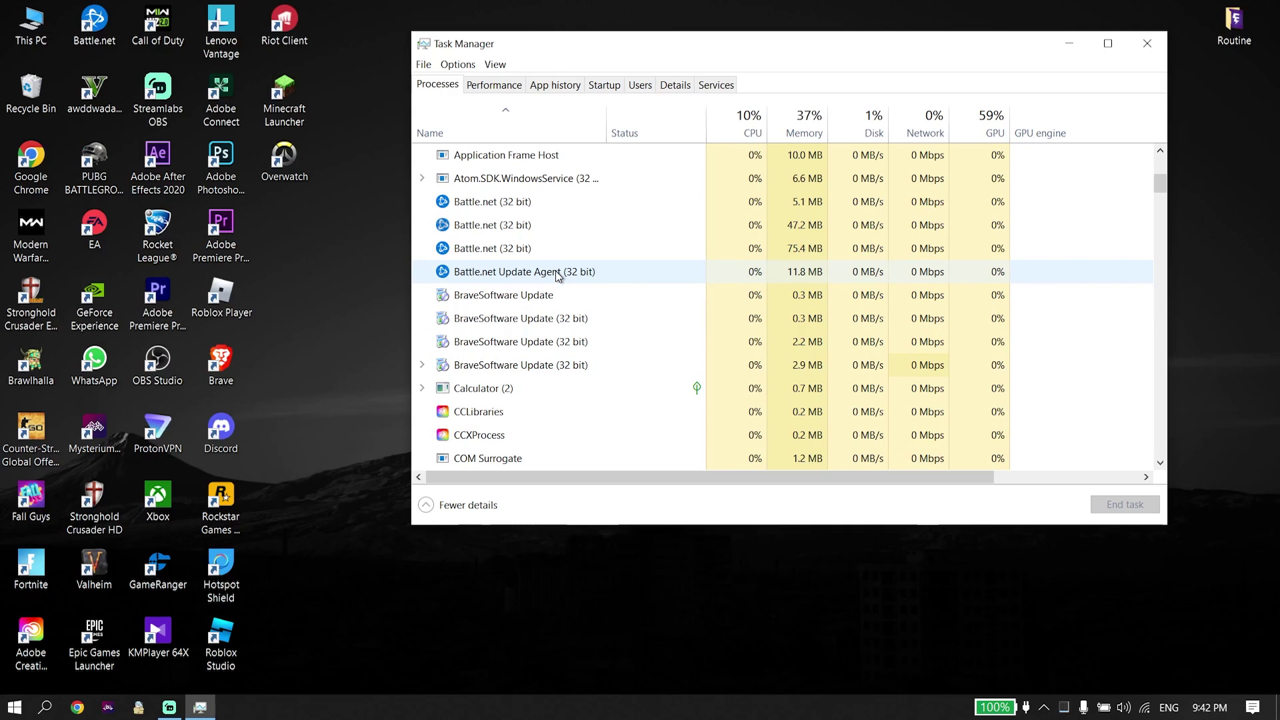
right_click(557, 272)
click(570, 276)
Step: End the Battle.net (32 bit) background process and close Task Manager
right_click(545, 235)
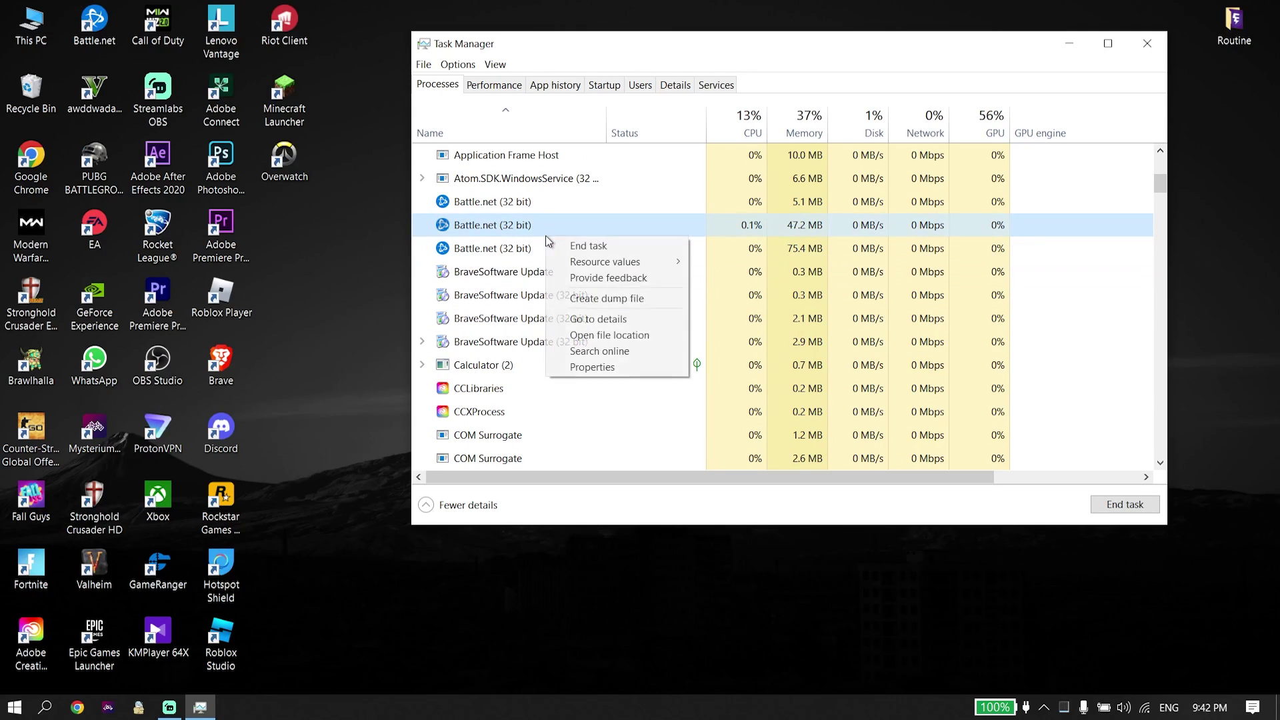
click(575, 244)
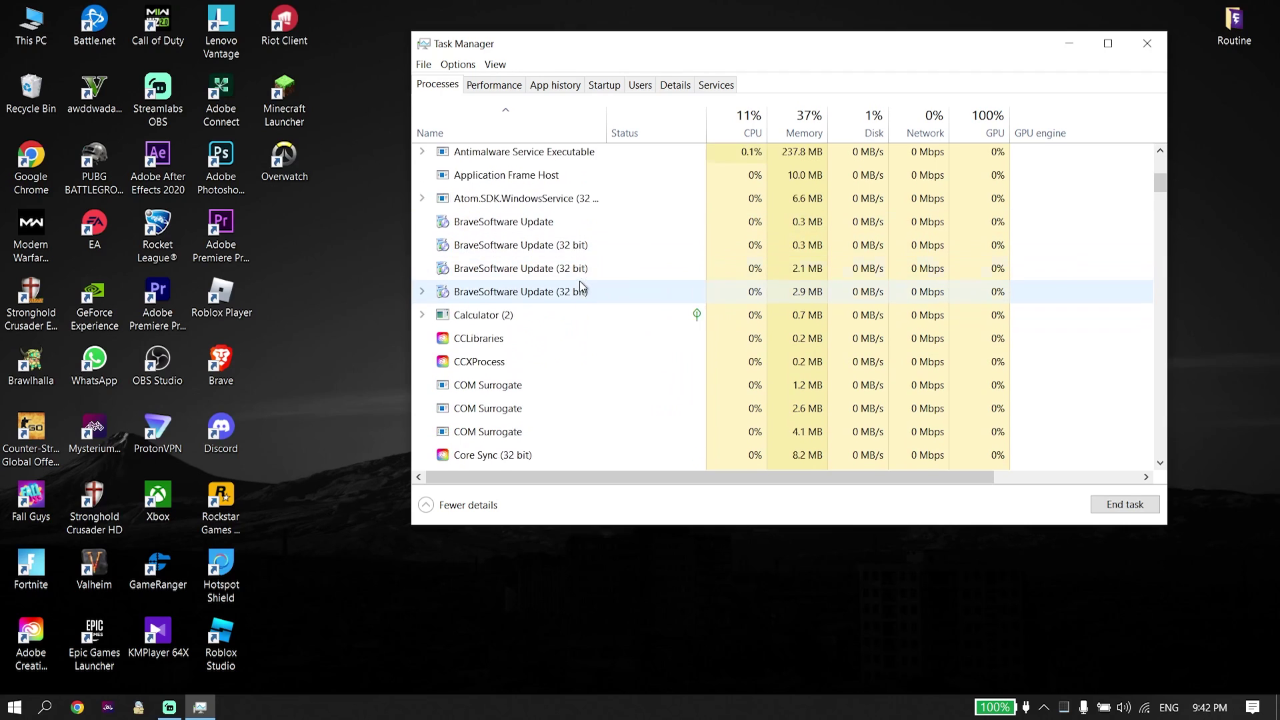
click(1148, 45)
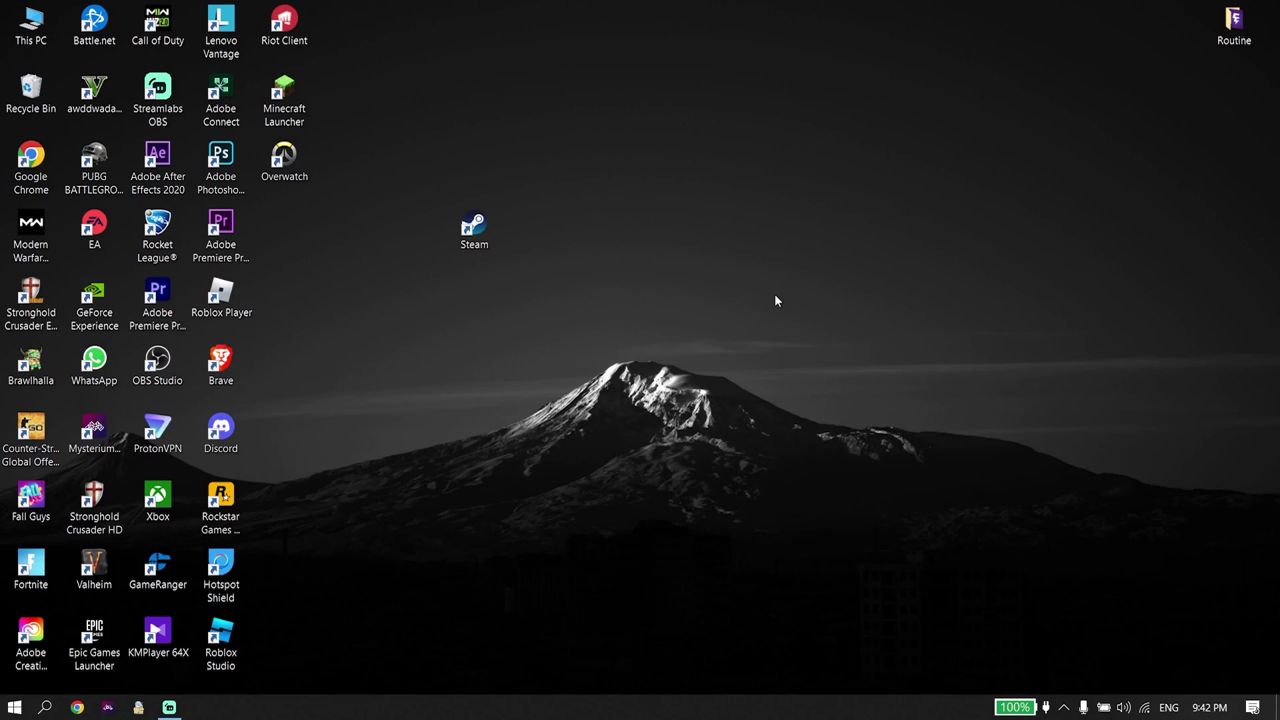
Step: Launch Steam from the desktop, show the game library and close the friends list window
click(480, 241)
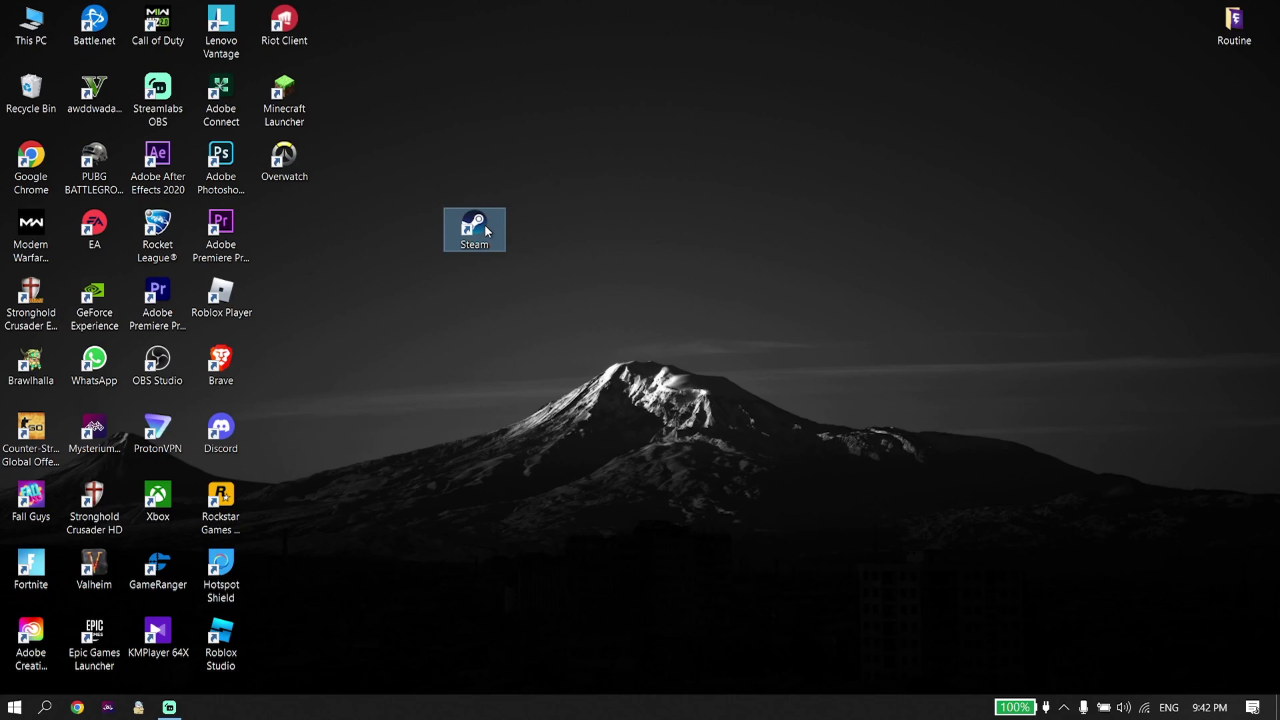
double_click(482, 230)
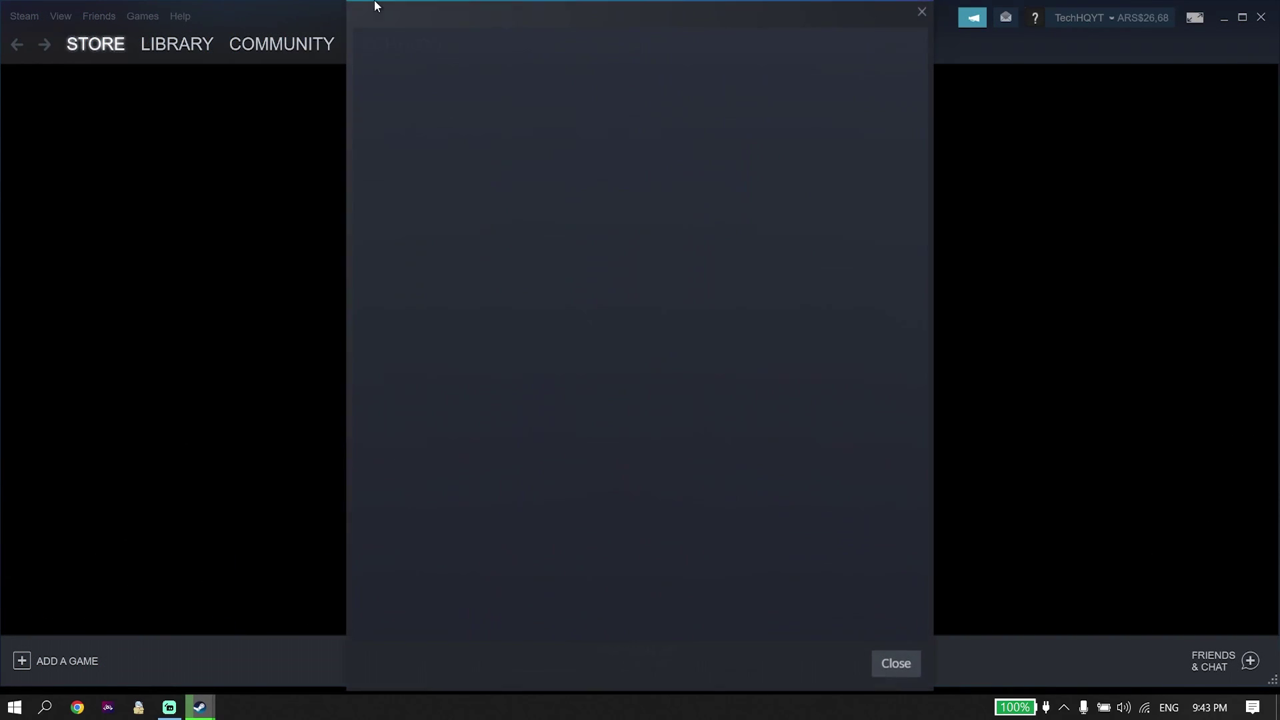
click(177, 45)
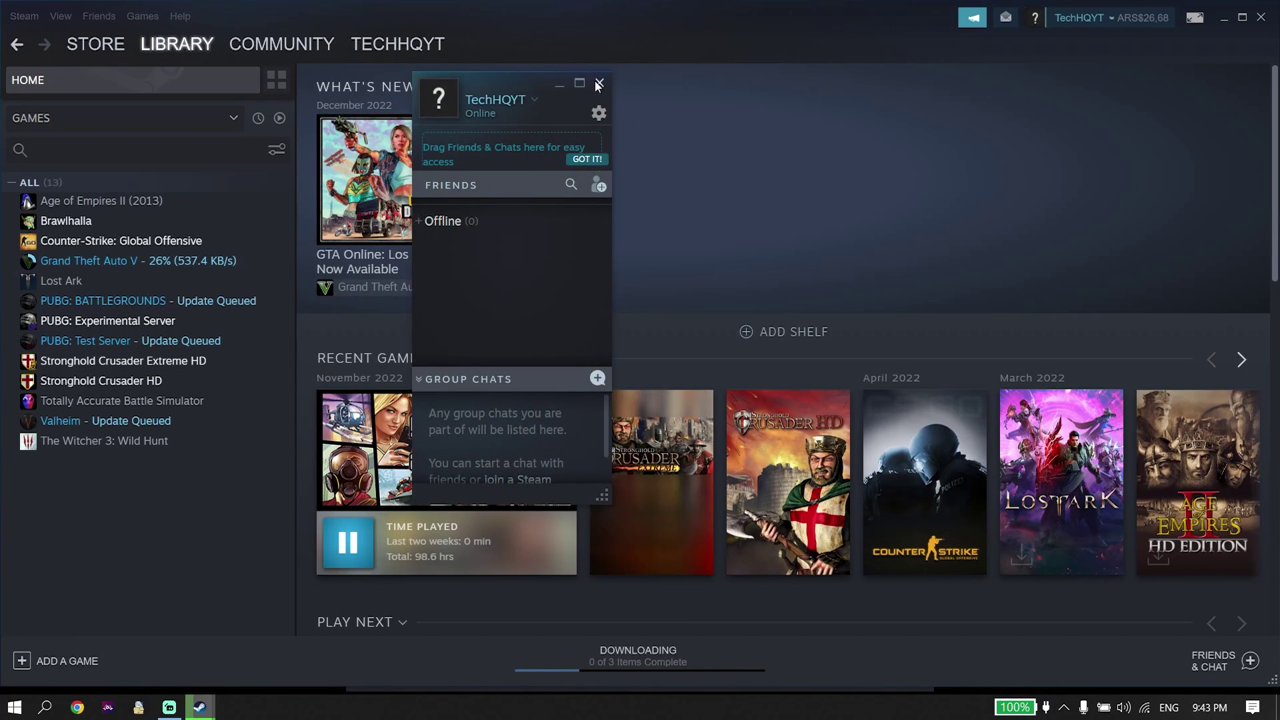
click(598, 84)
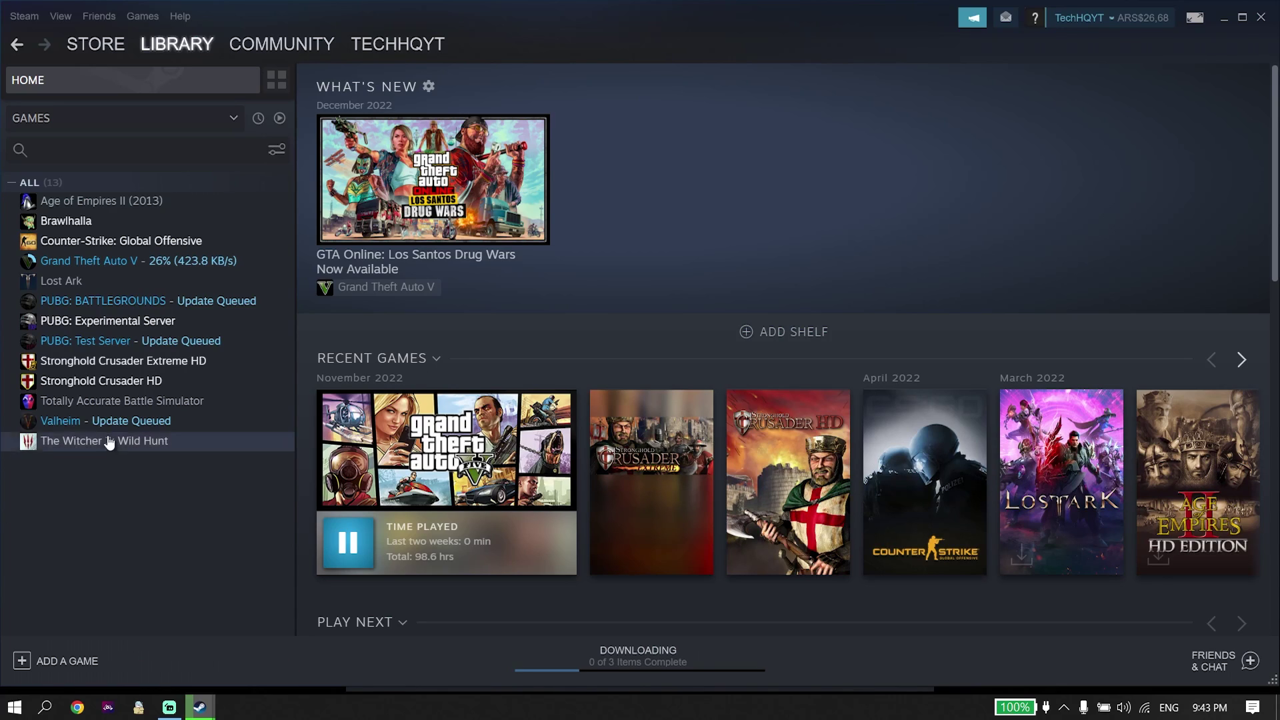
Step: Open the properties of Brawlhalla in the Steam library and show its local files options
click(133, 246)
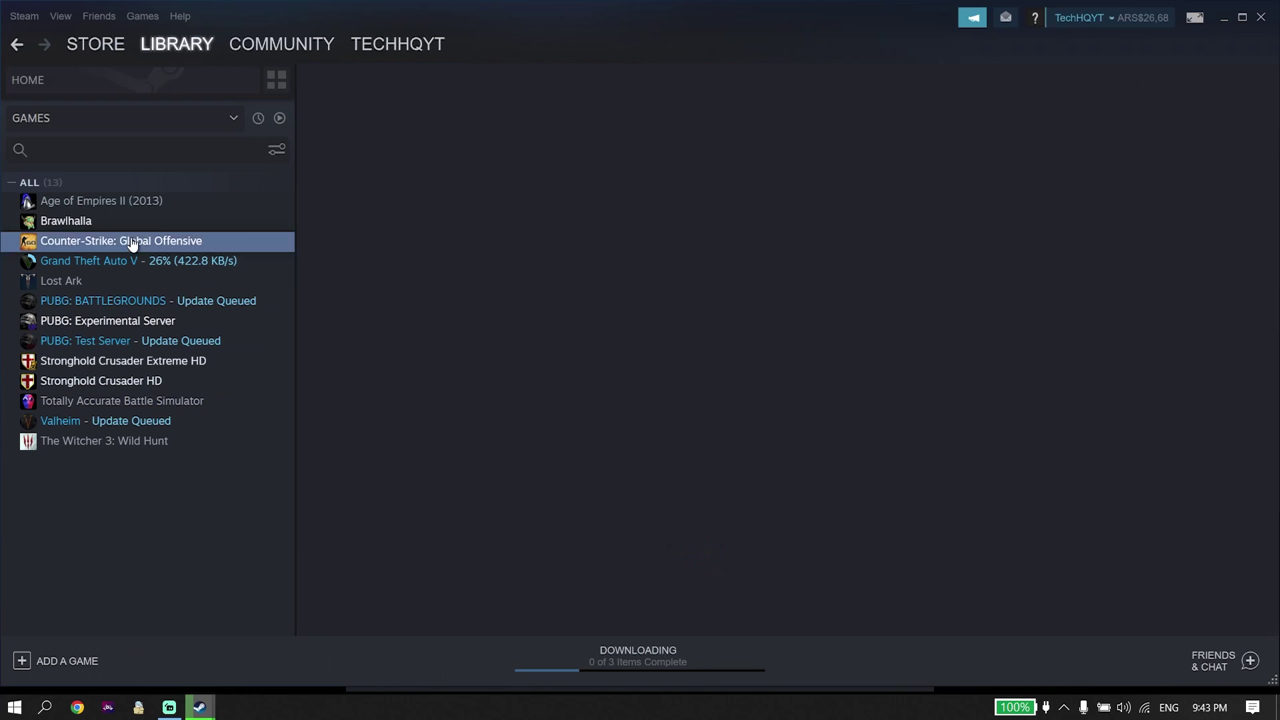
click(122, 221)
right_click(122, 220)
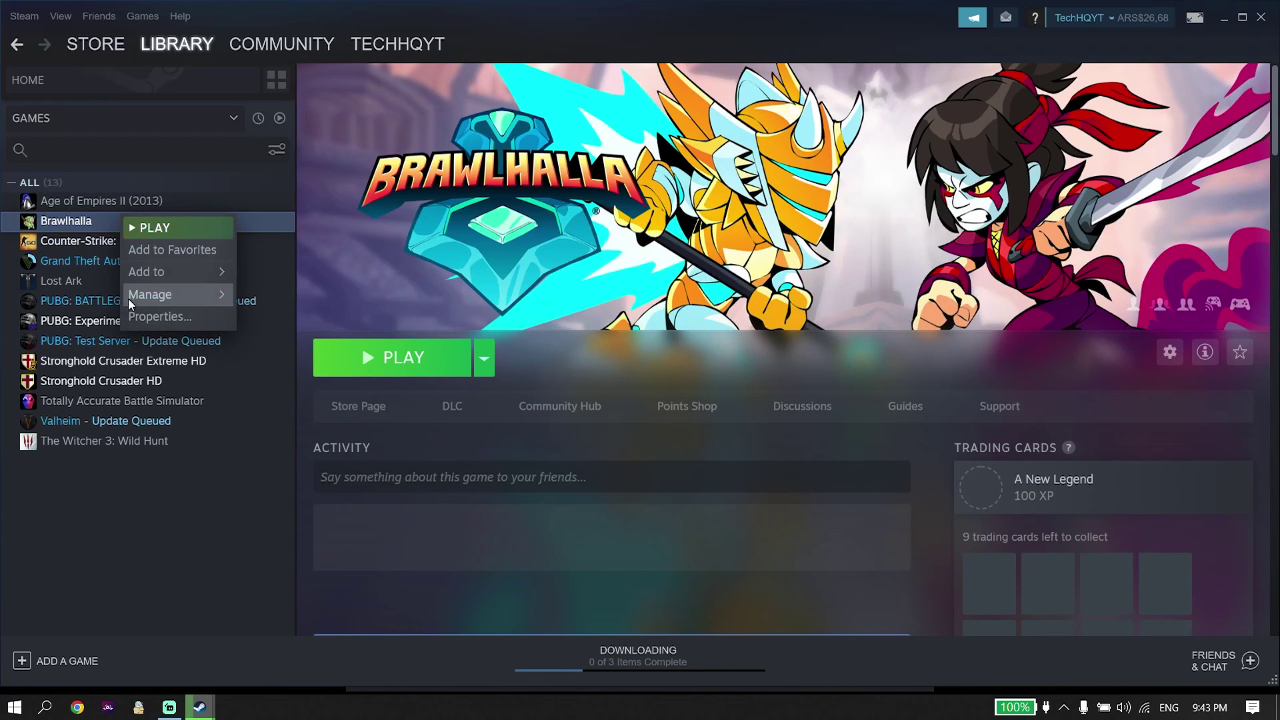
click(138, 320)
click(318, 239)
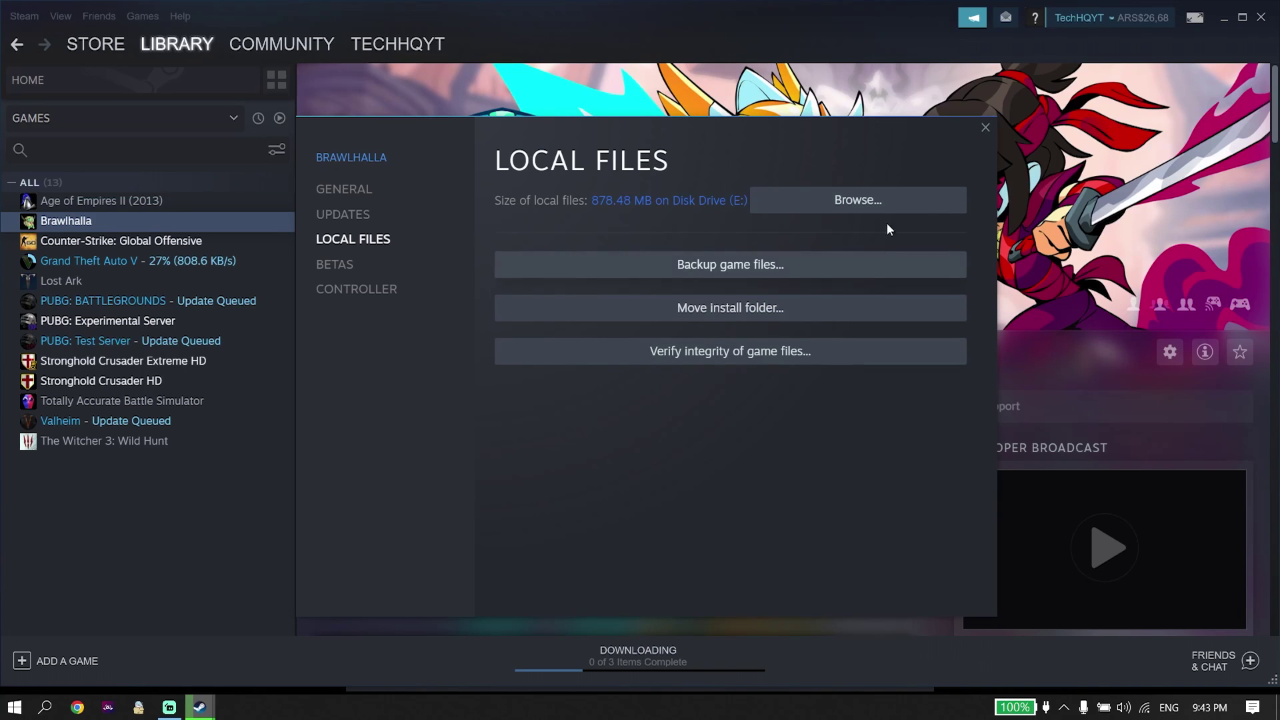
Step: Close the Brawlhalla properties, Steam and its special offers window, and move the Steam shortcut back into the desktop icon grid
click(986, 127)
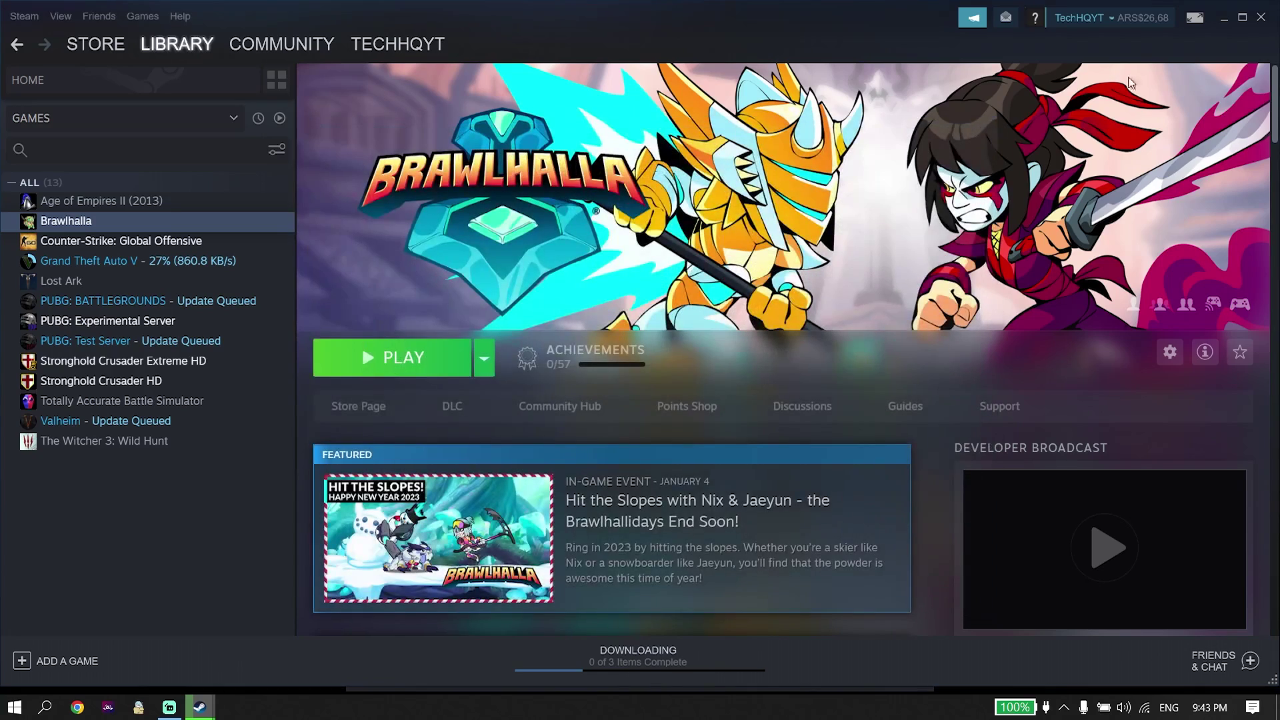
click(1261, 18)
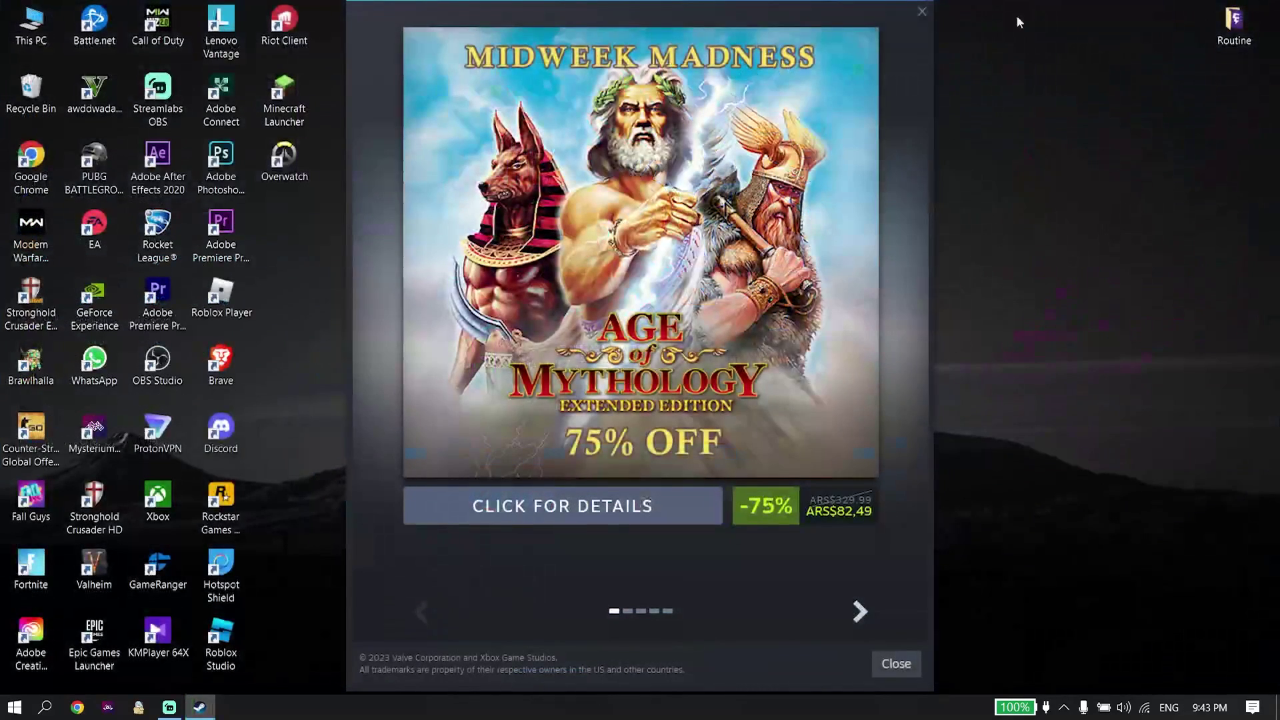
click(922, 12)
drag(474, 227, 287, 222)
Step: Move the GeForce Experience and Google Chrome shortcuts in turn to the middle of the desktop and return each to its place in the icon grid
drag(115, 302, 629, 163)
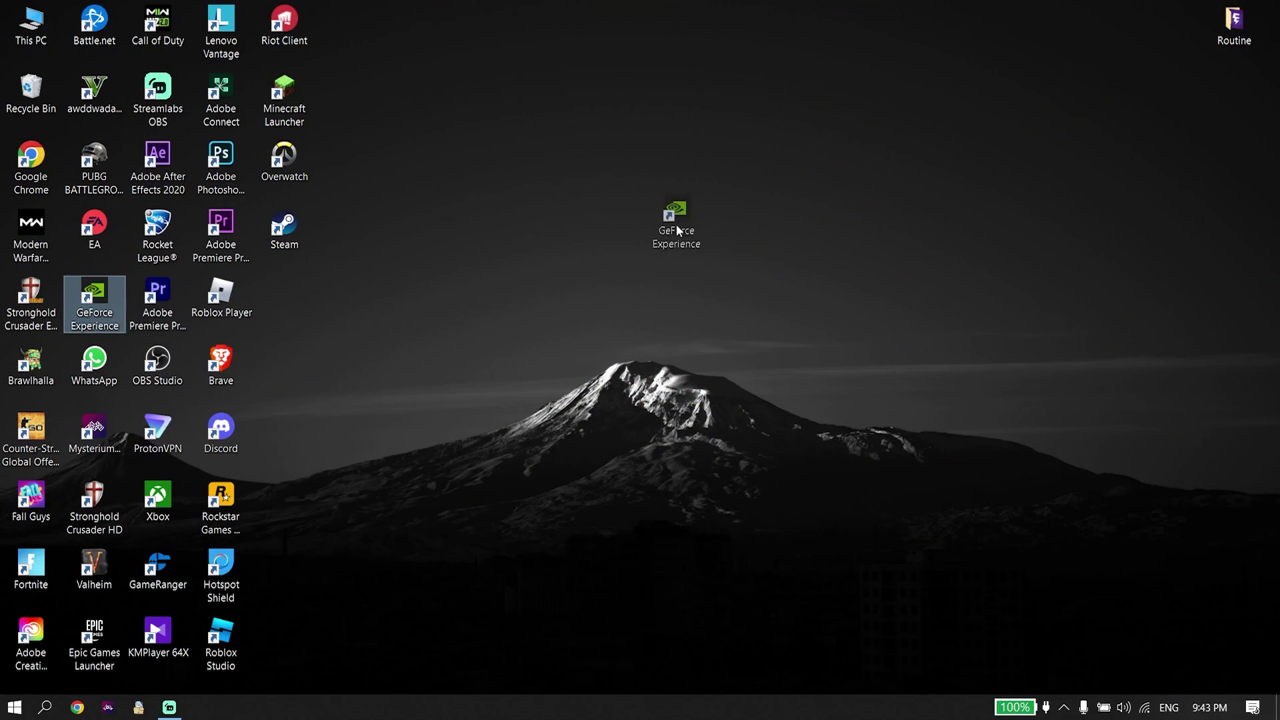
drag(654, 208, 656, 212)
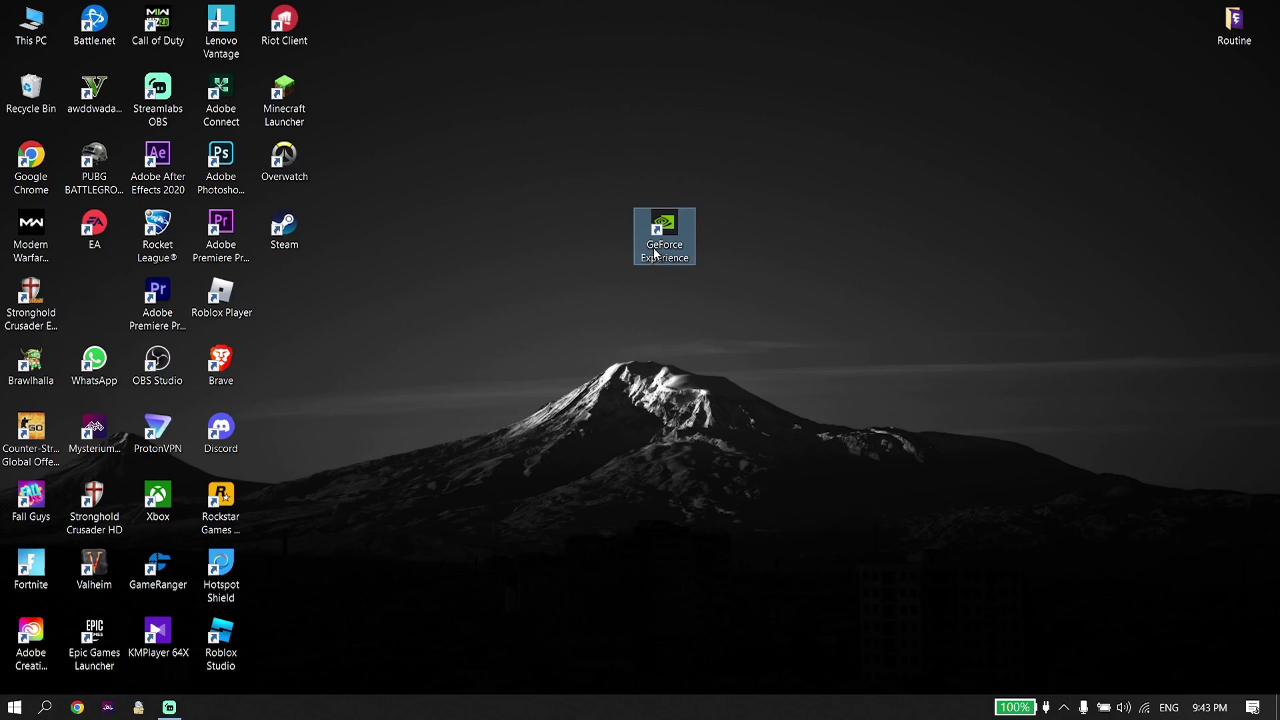
drag(656, 252, 87, 312)
click(408, 332)
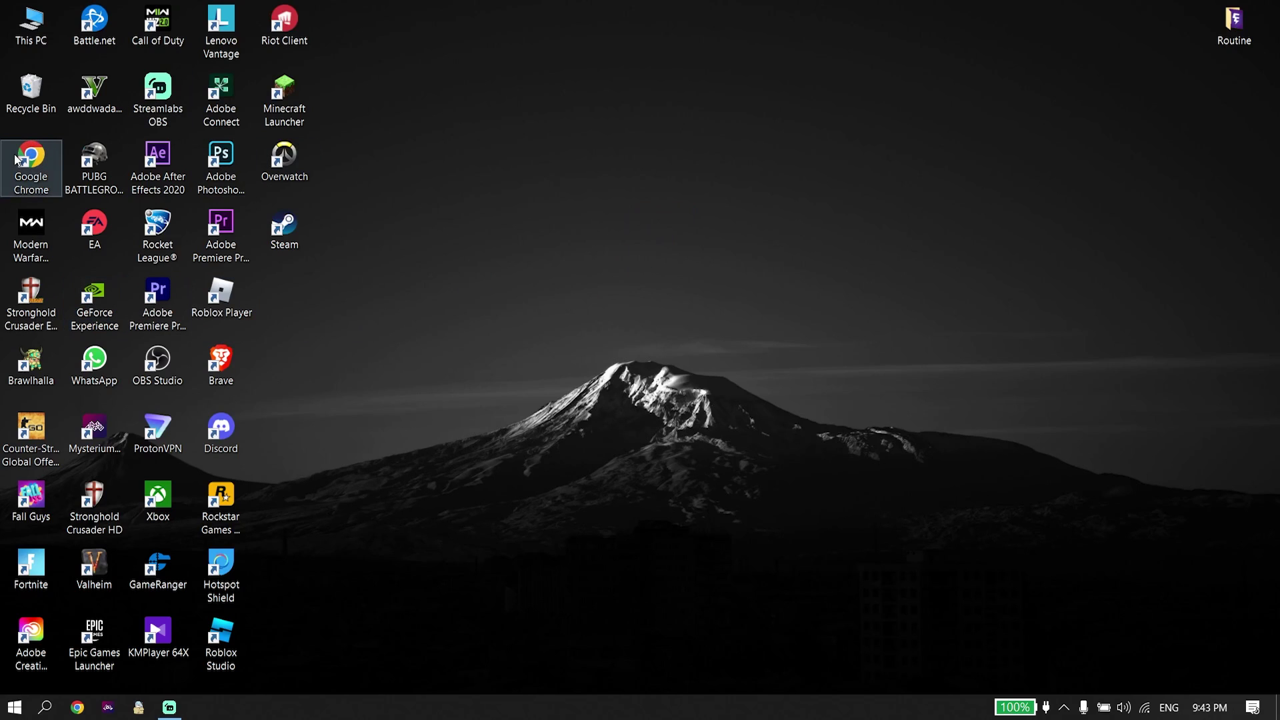
drag(31, 159, 660, 226)
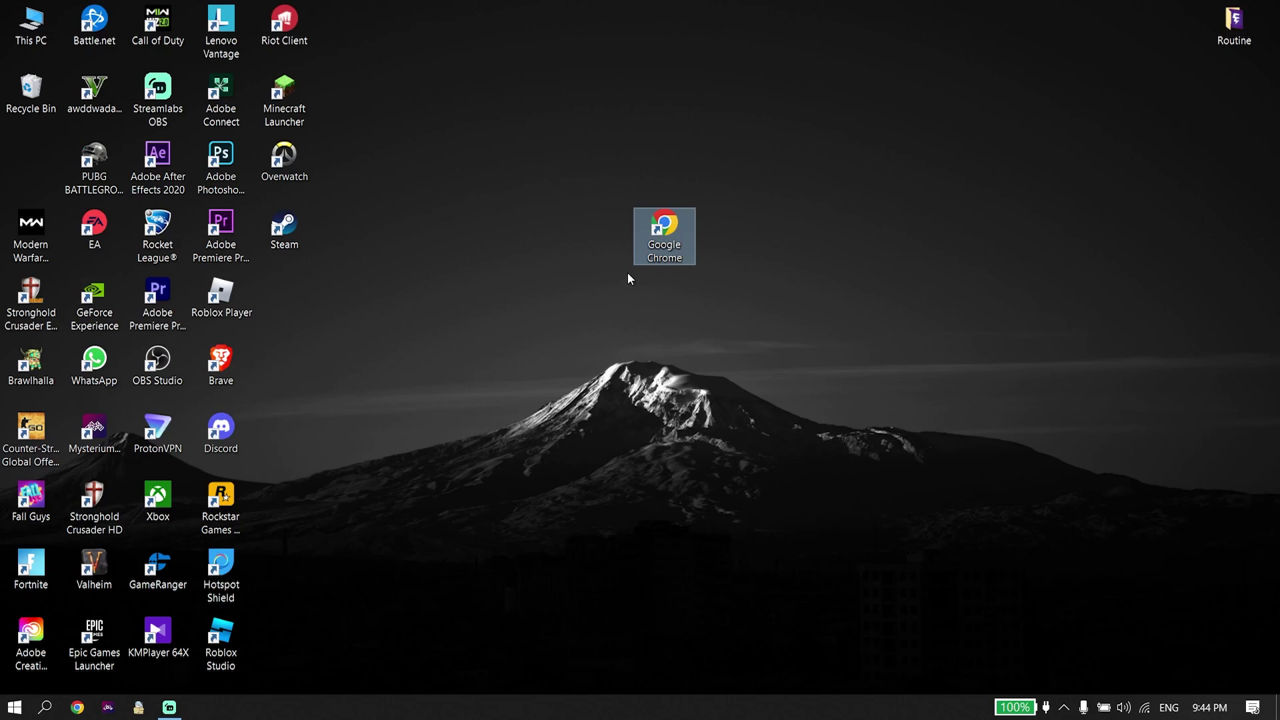
drag(660, 250, 35, 167)
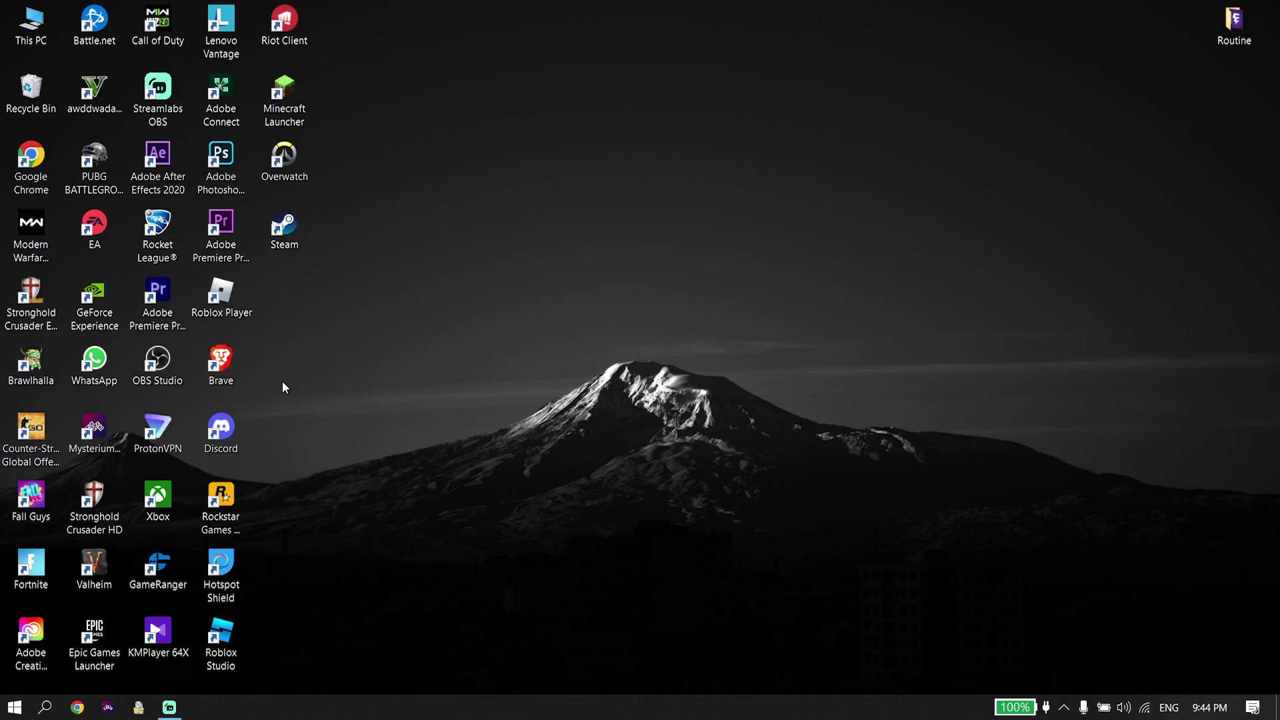
Step: Search Windows for the Check for updates setting, open the Windows Update page to view the update status, and close Settings
click(44, 707)
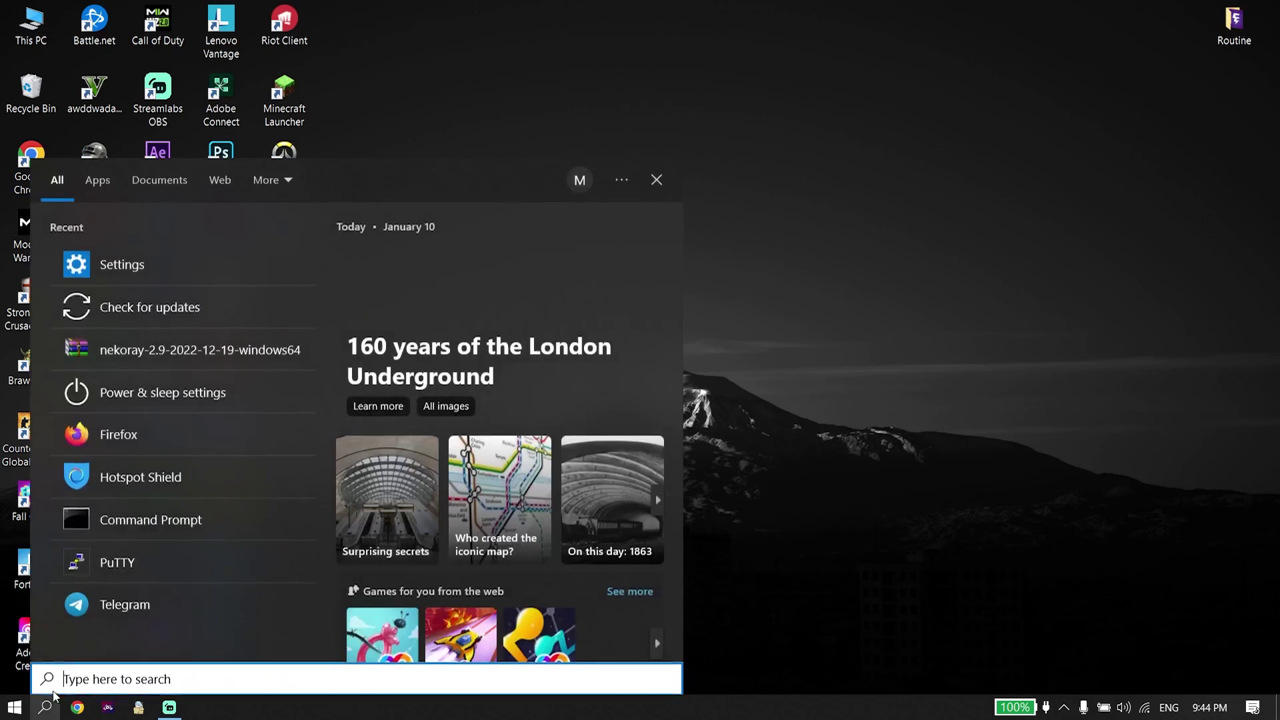
text(che)
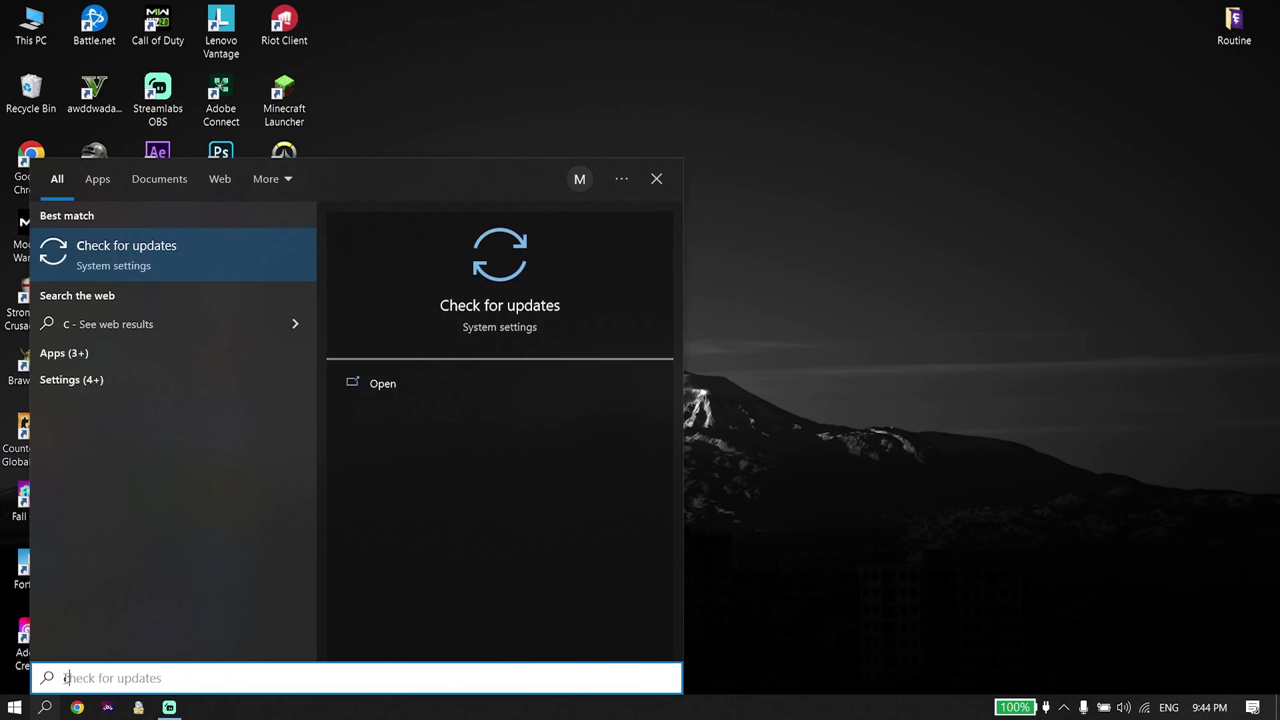
click(135, 258)
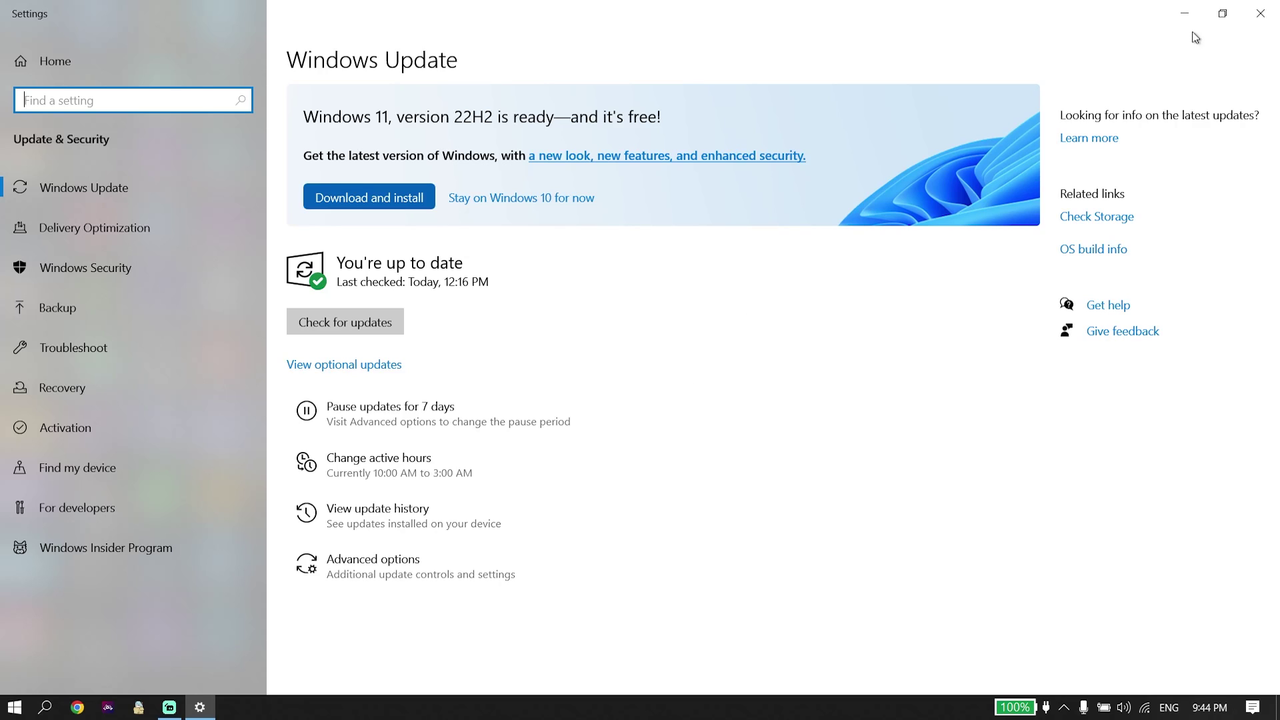
click(1256, 16)
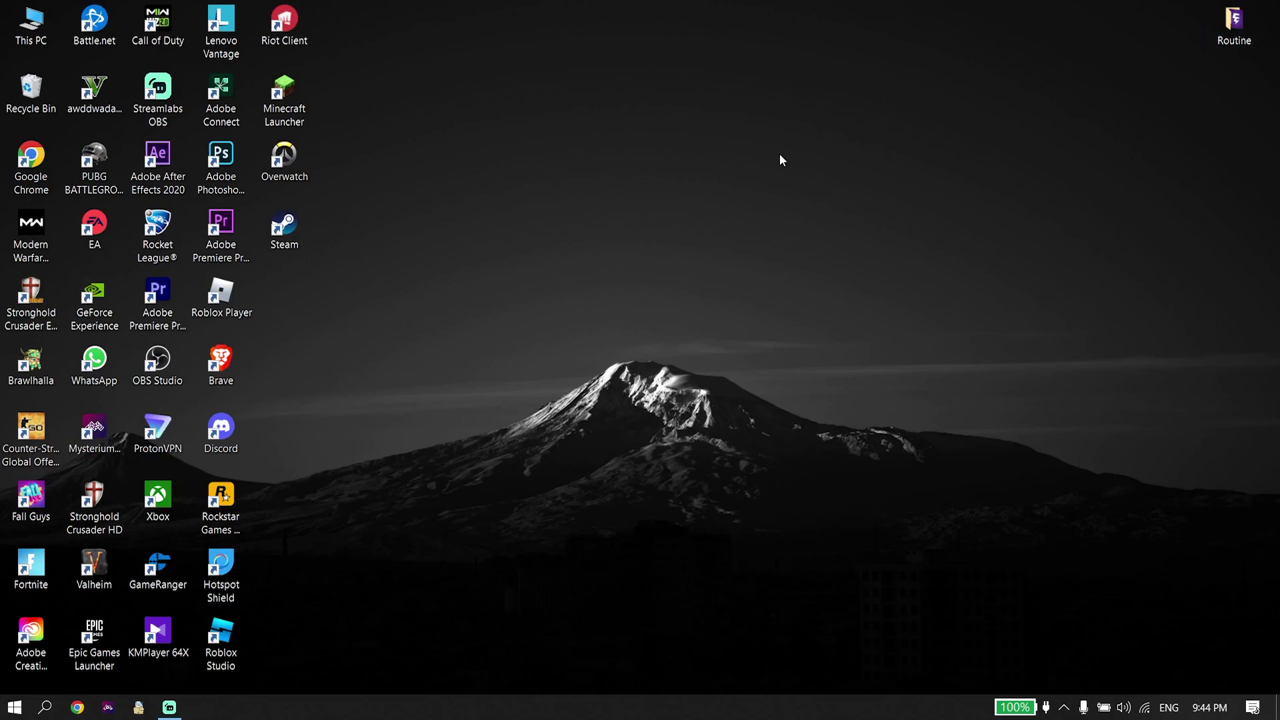